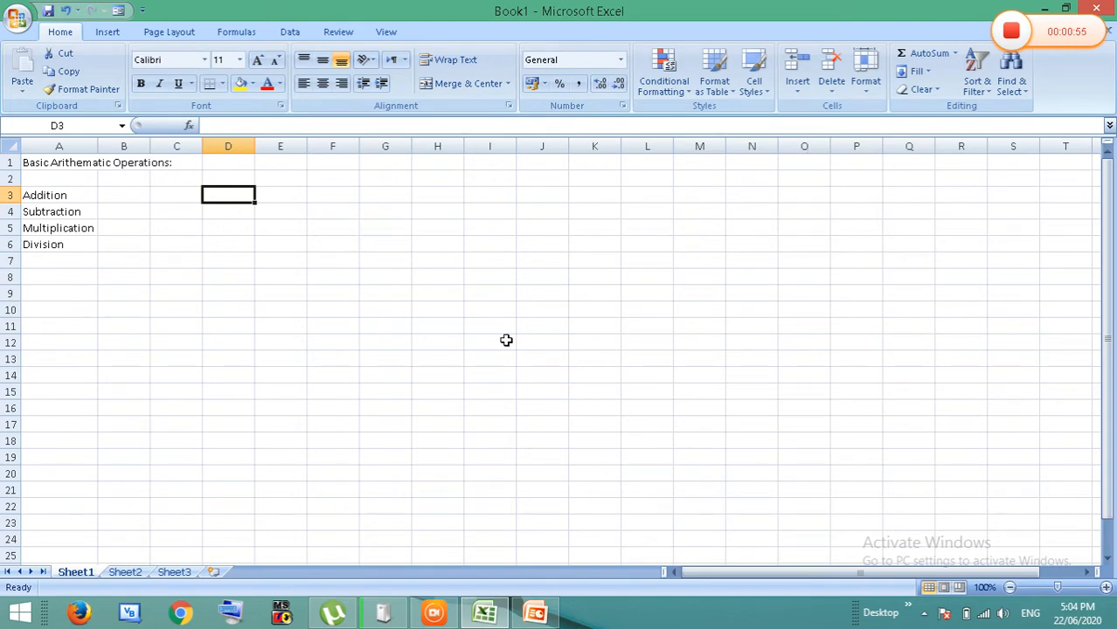
Widen column E in two stages and increase the height of row 1
click(291, 277)
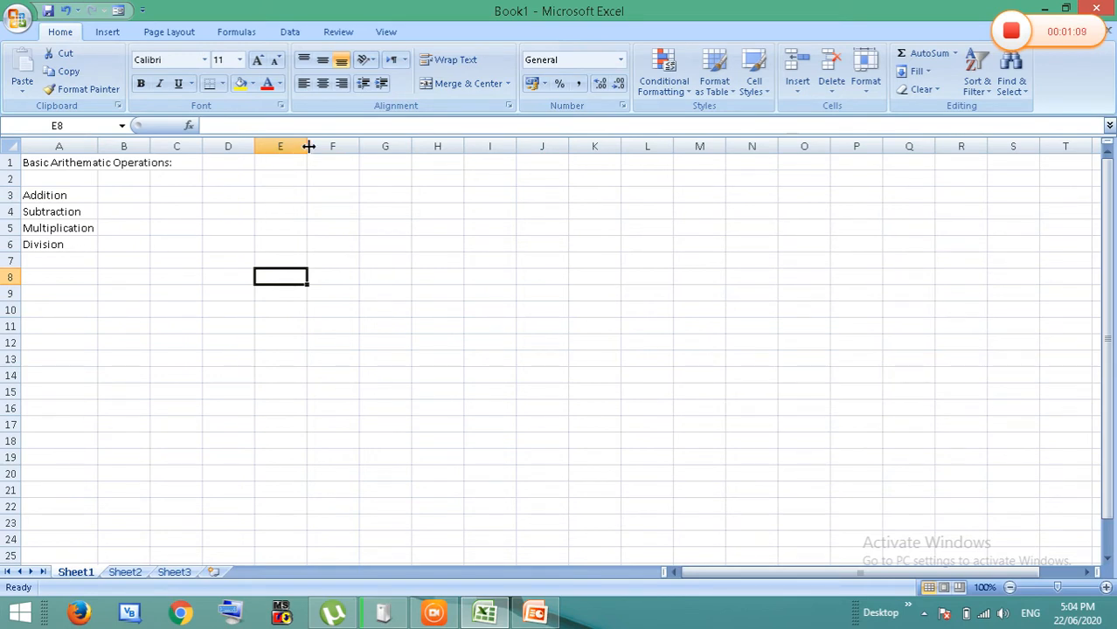
drag(308, 146, 386, 142)
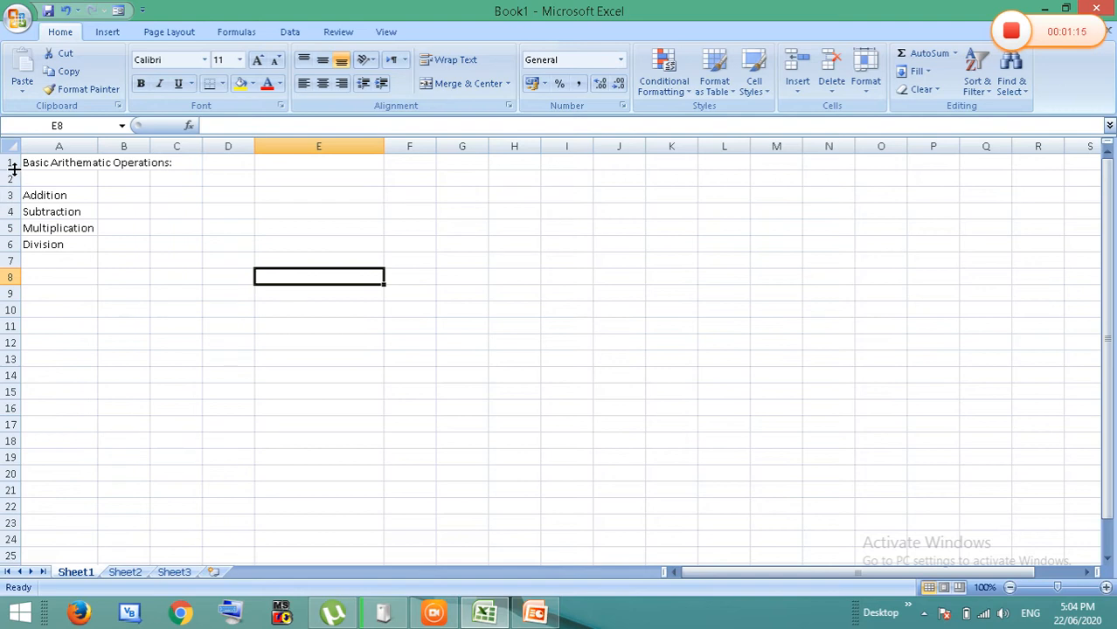
drag(15, 172, 13, 198)
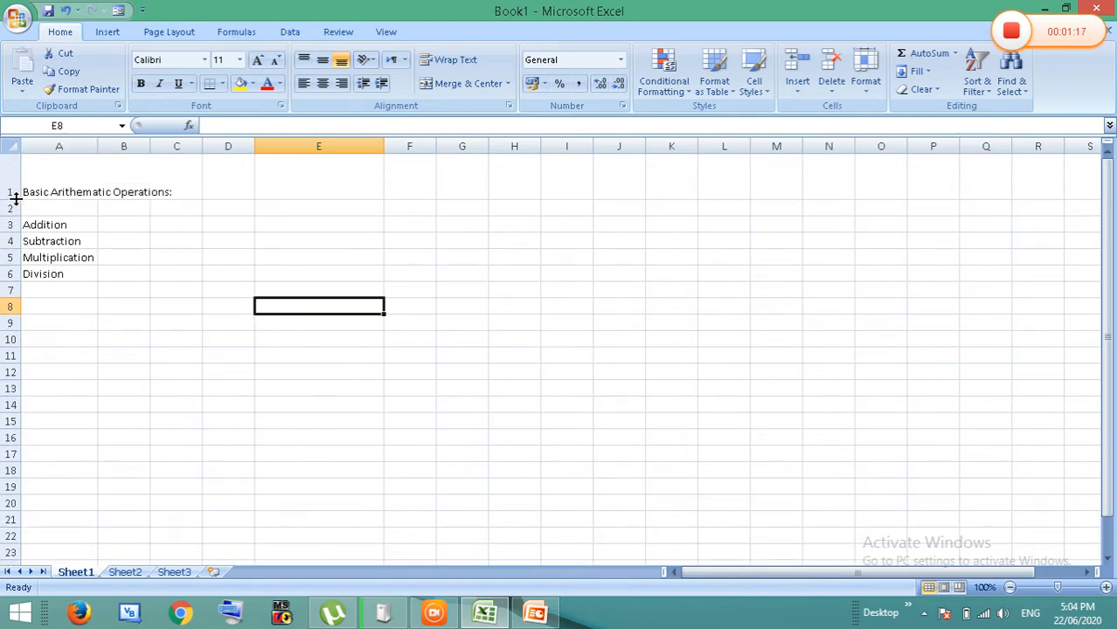
drag(382, 148, 415, 149)
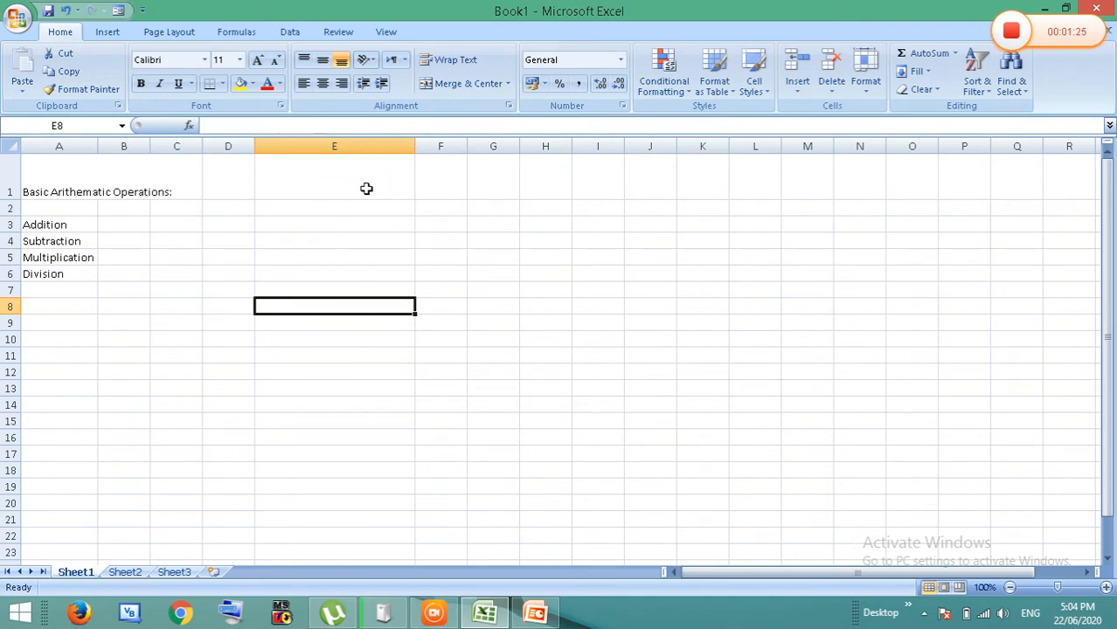
Enter the numbers 65, 89 and 23 in cells F3 to F5
click(438, 228)
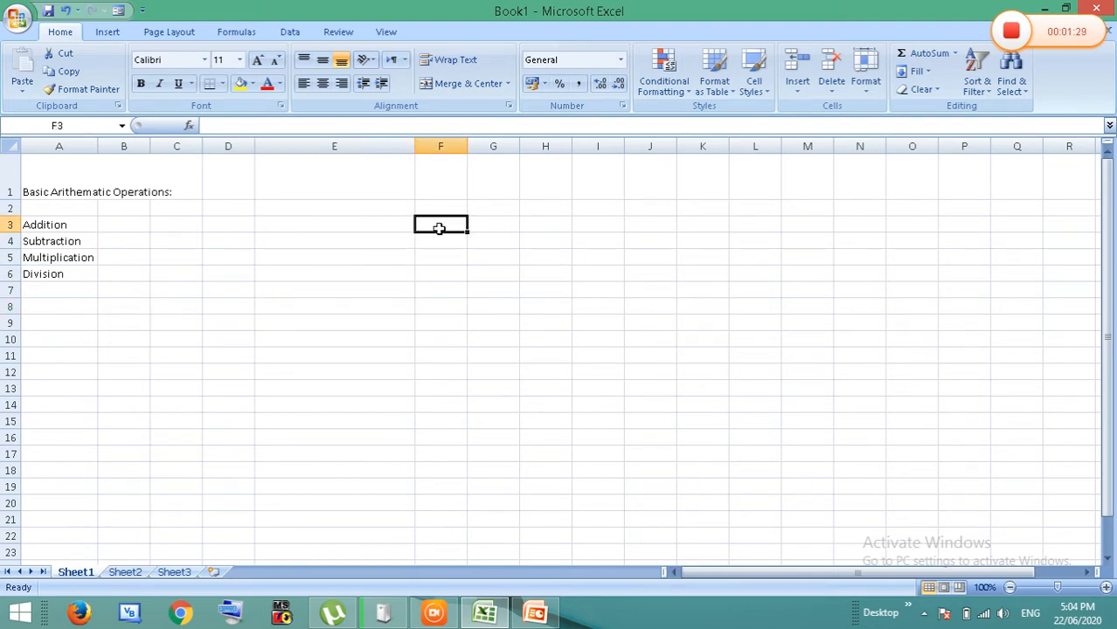
click(79, 226)
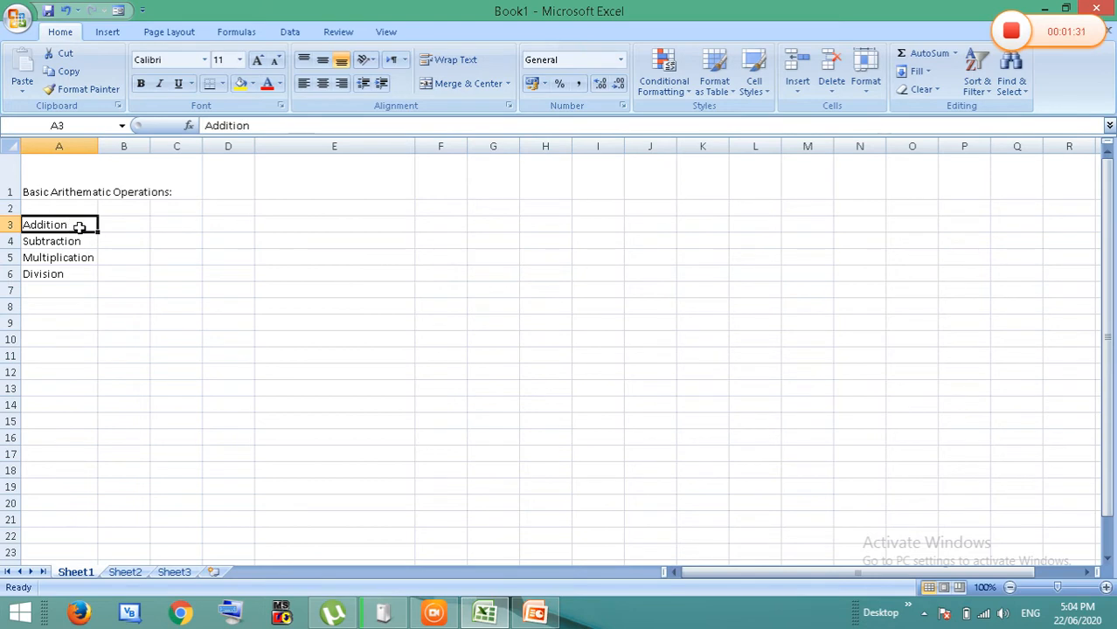
click(451, 226)
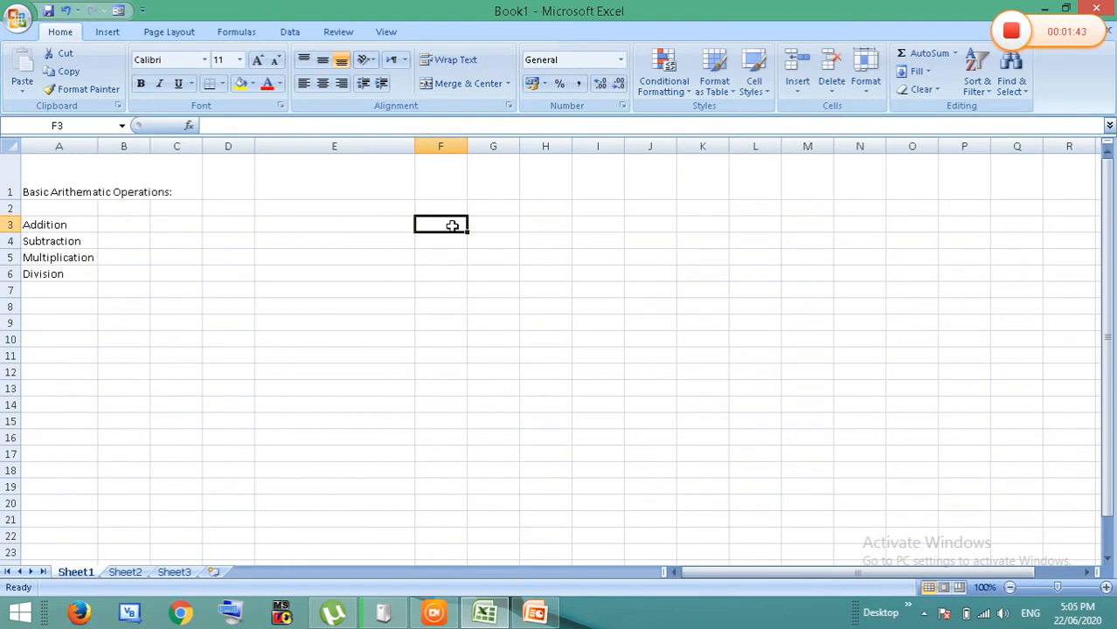
text(65)
key(Return)
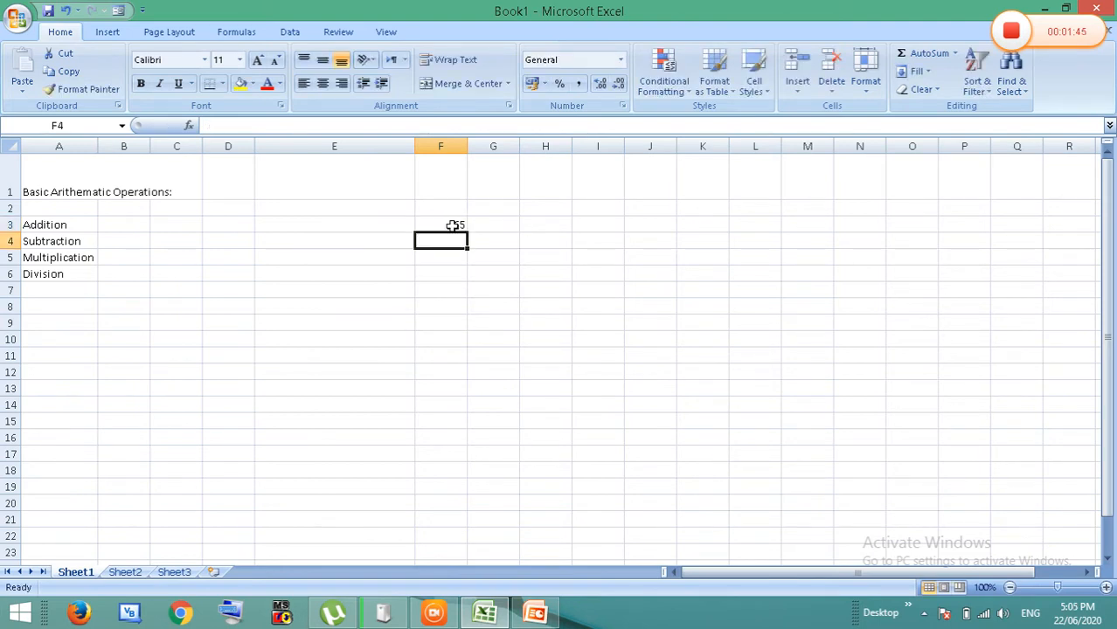
text(89)
key(Return)
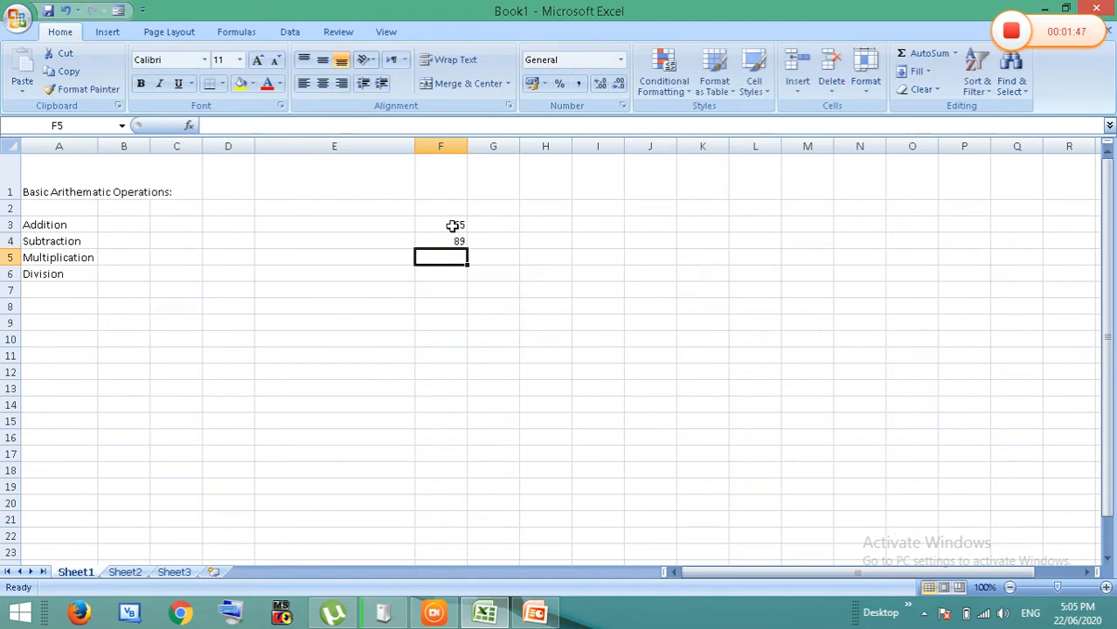
text(23)
key(Return)
Total the range F3:F6 in cell F8 with the formula =sum(F3:F6)
key(Return)
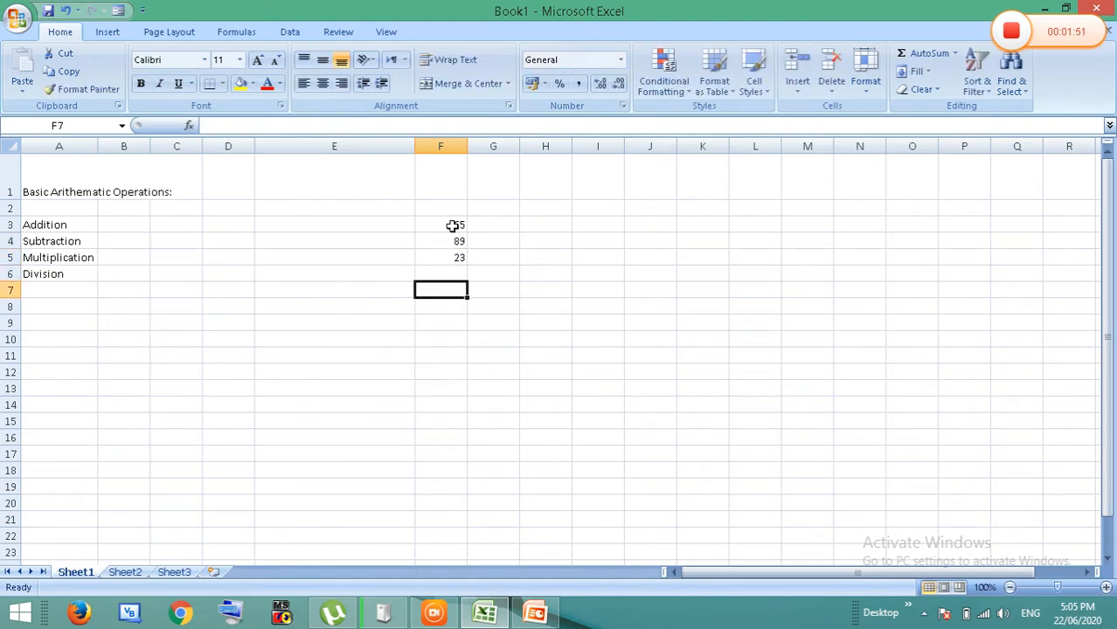
key(Return)
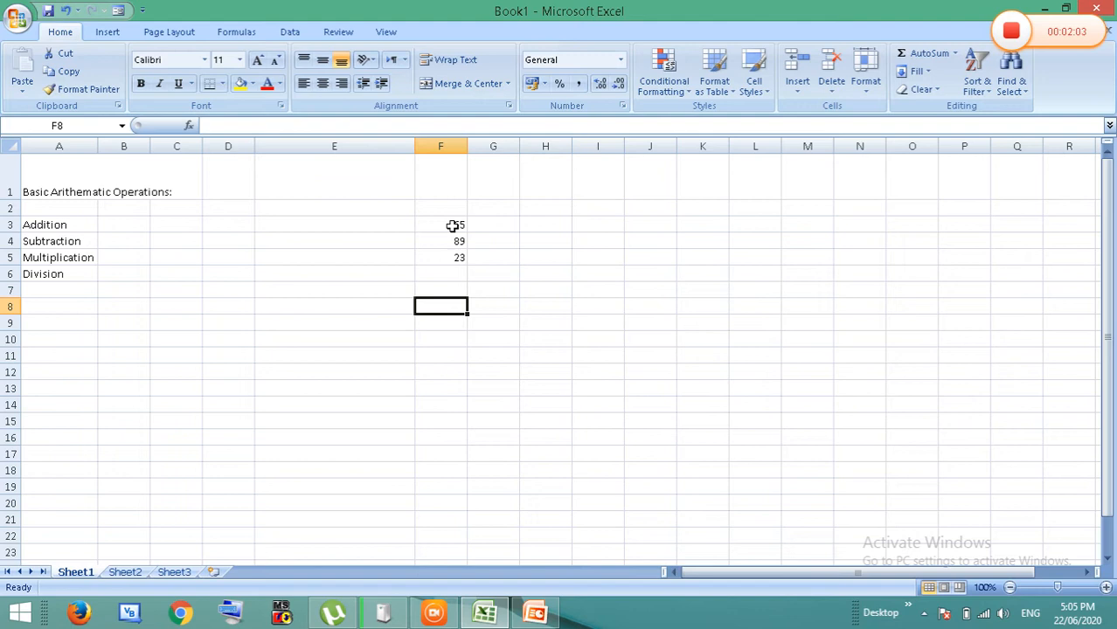
text(=)
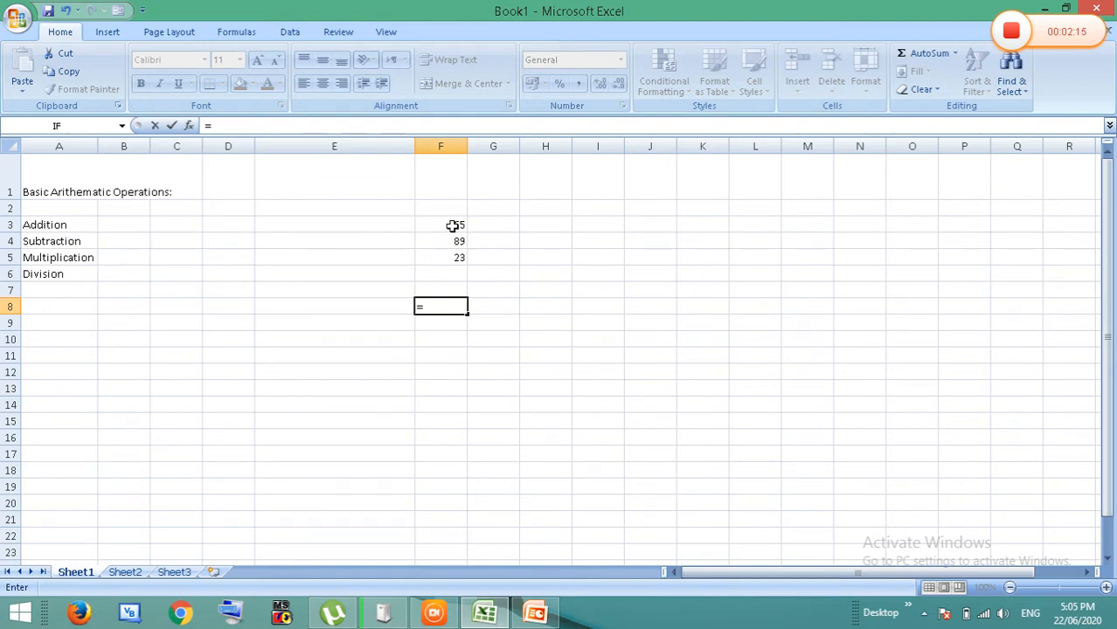
text(sum)
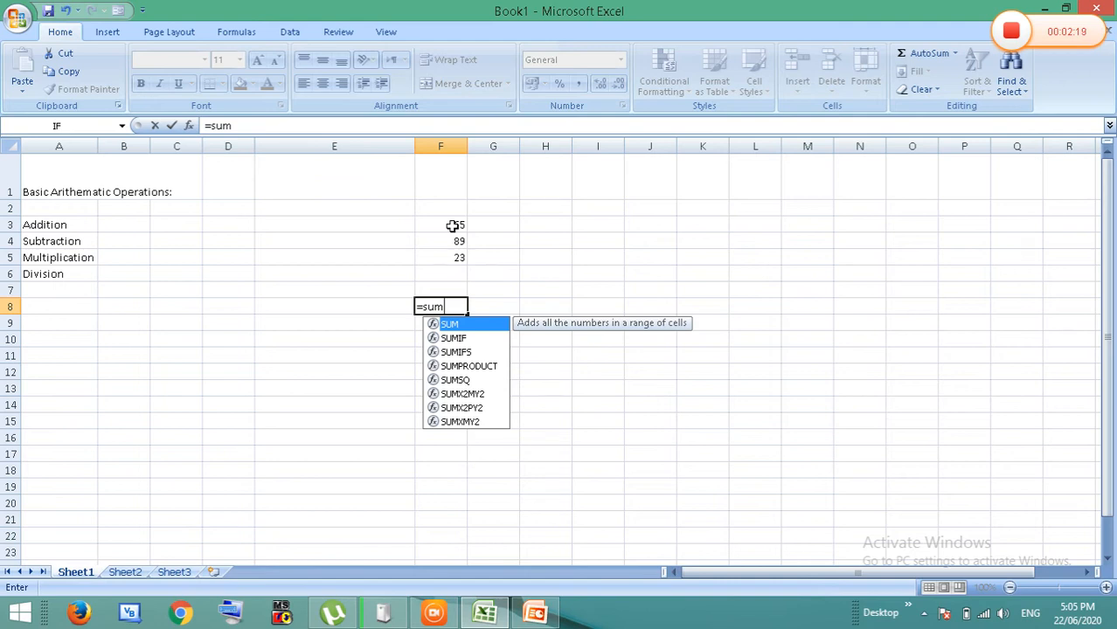
text(()
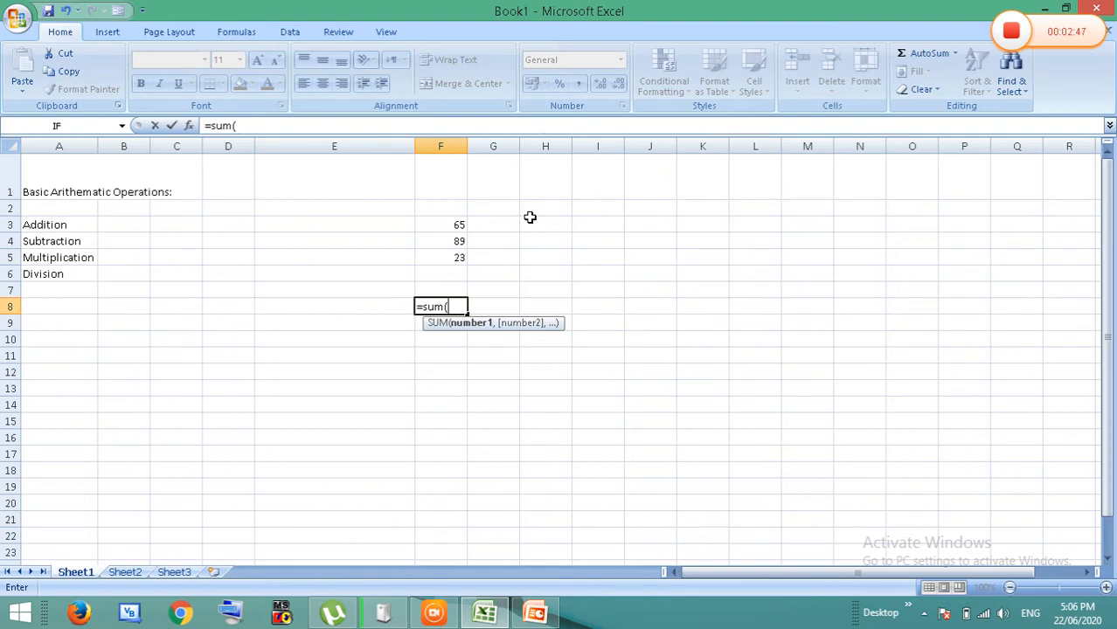
click(451, 226)
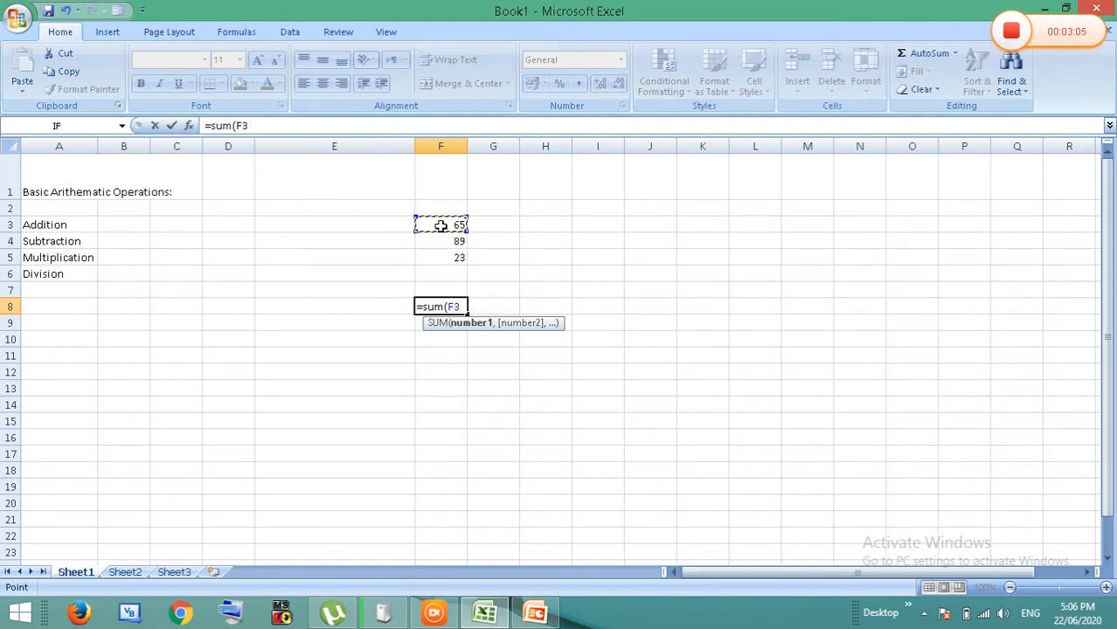
drag(441, 225, 435, 270)
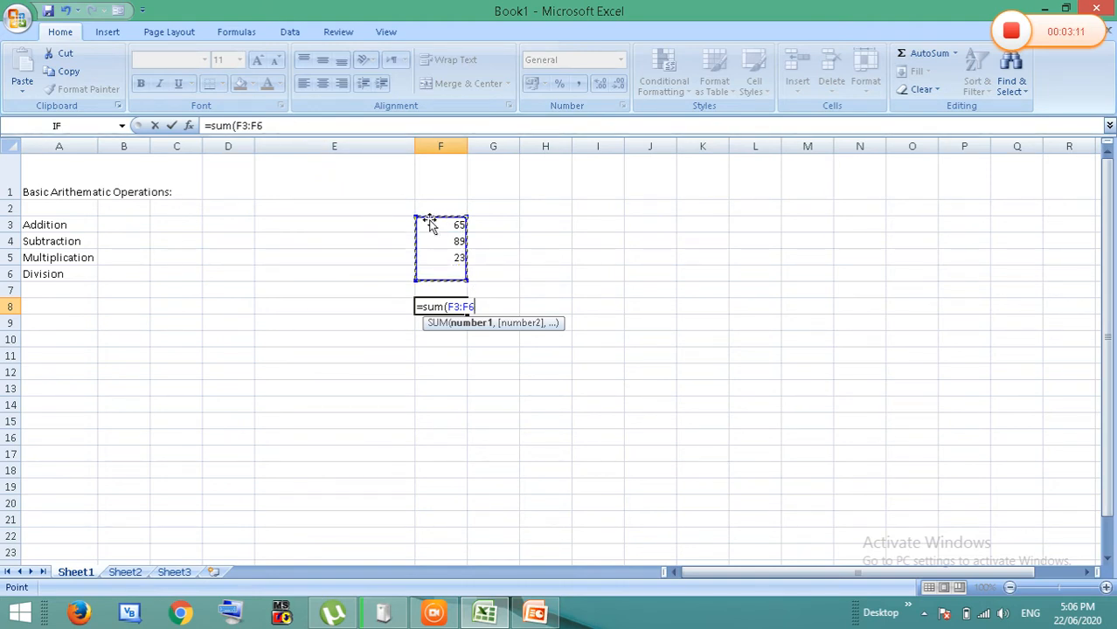
text())
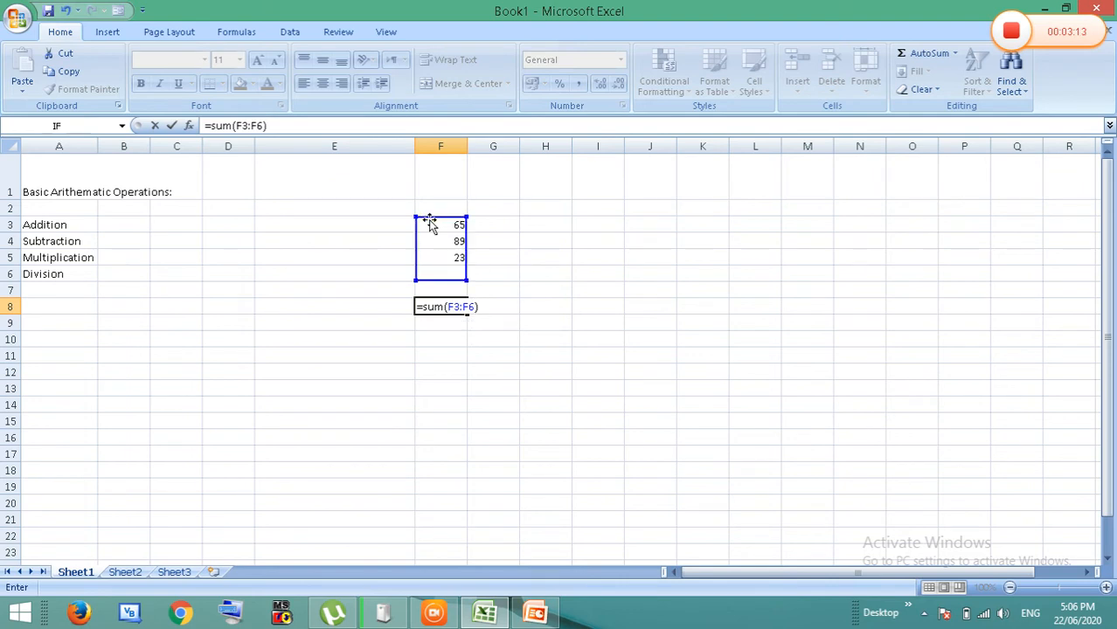
key(Return)
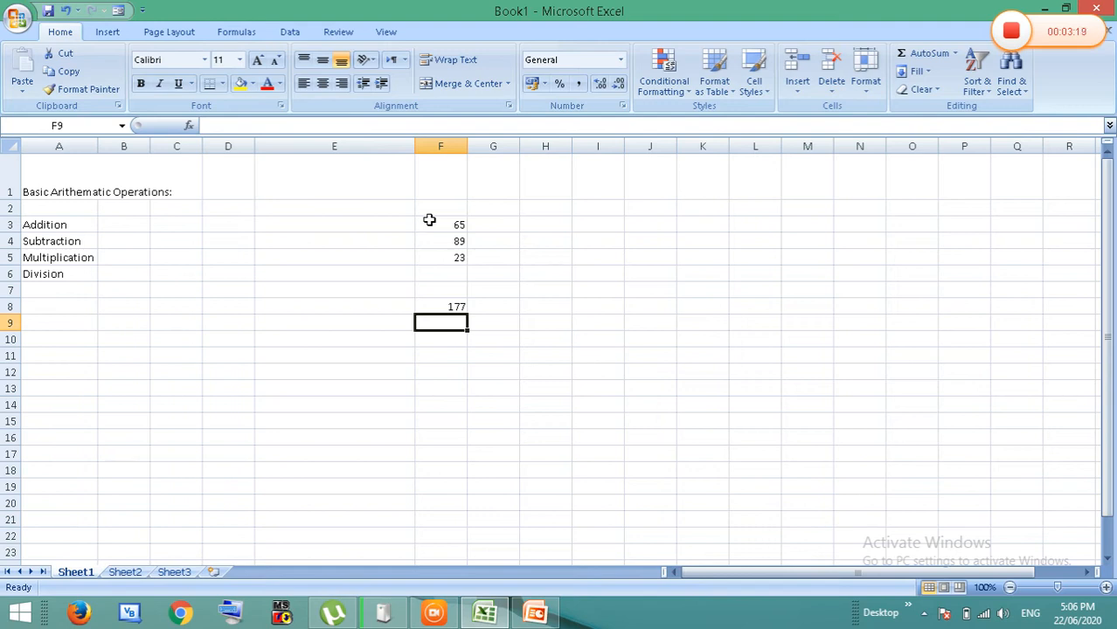
Enter 50 in cell F6, the empty cell of the summed range, and return to the total in F8
key(Down)
key(Down)
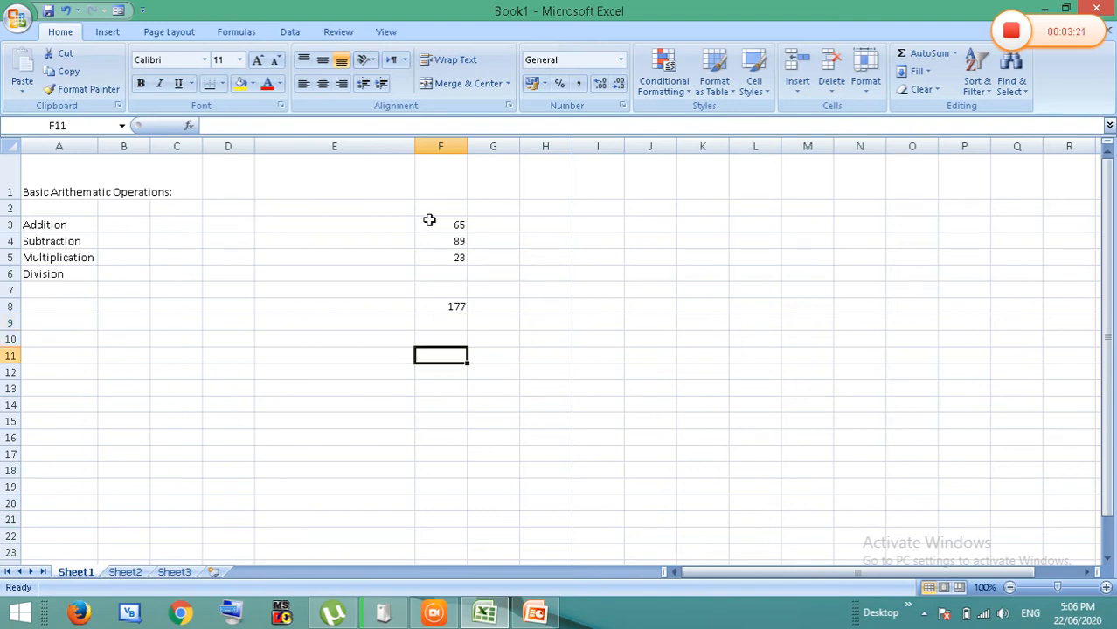
key(Up)
key(Up)
key(Up)
key(Up)
key(Up)
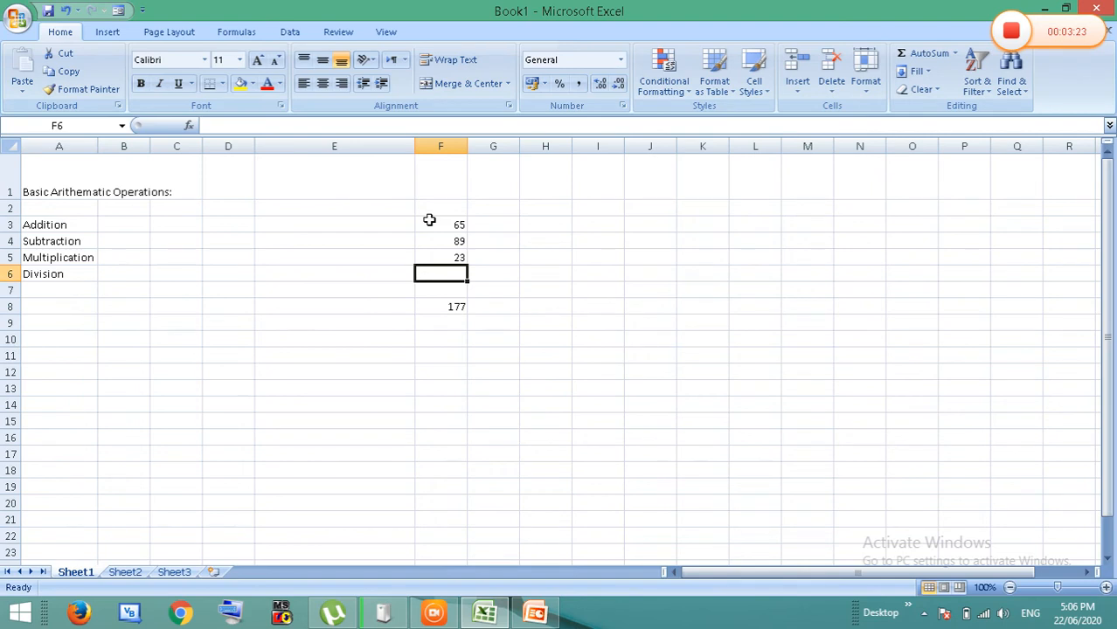
text(50)
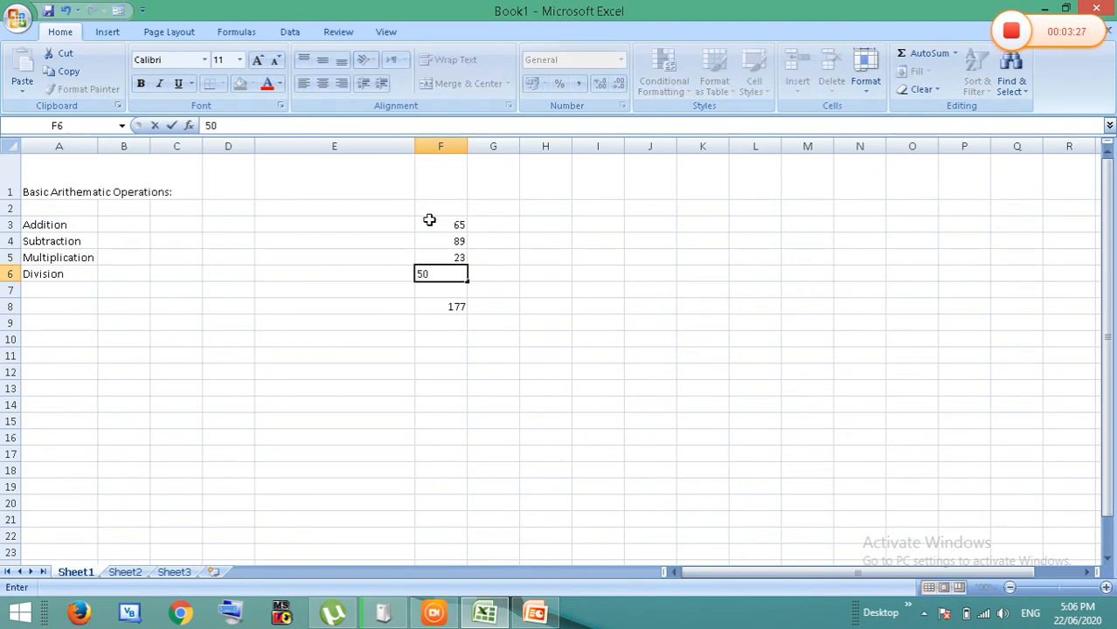
key(Return)
key(Down)
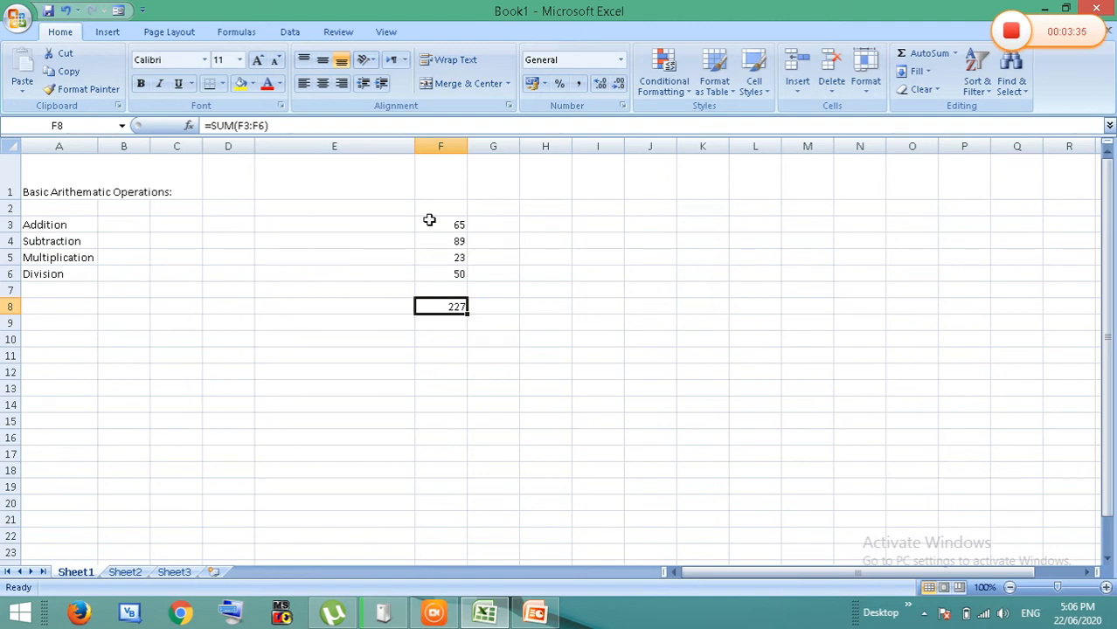
Change the value in cell F5 to 73 and return to the total in F8
key(Up)
key(Up)
key(Up)
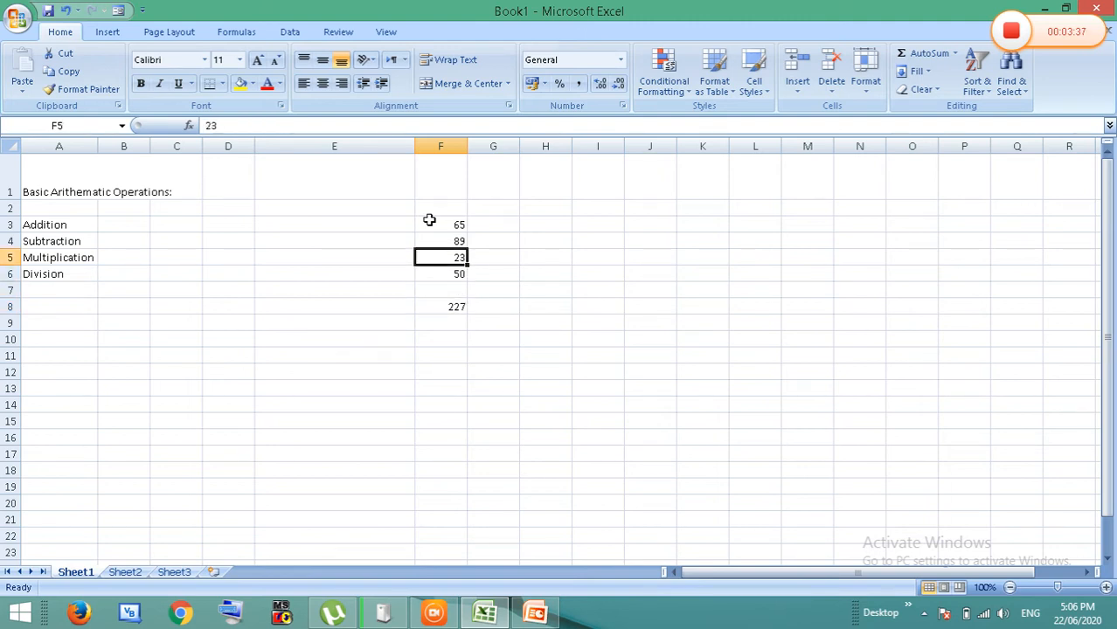
text(73)
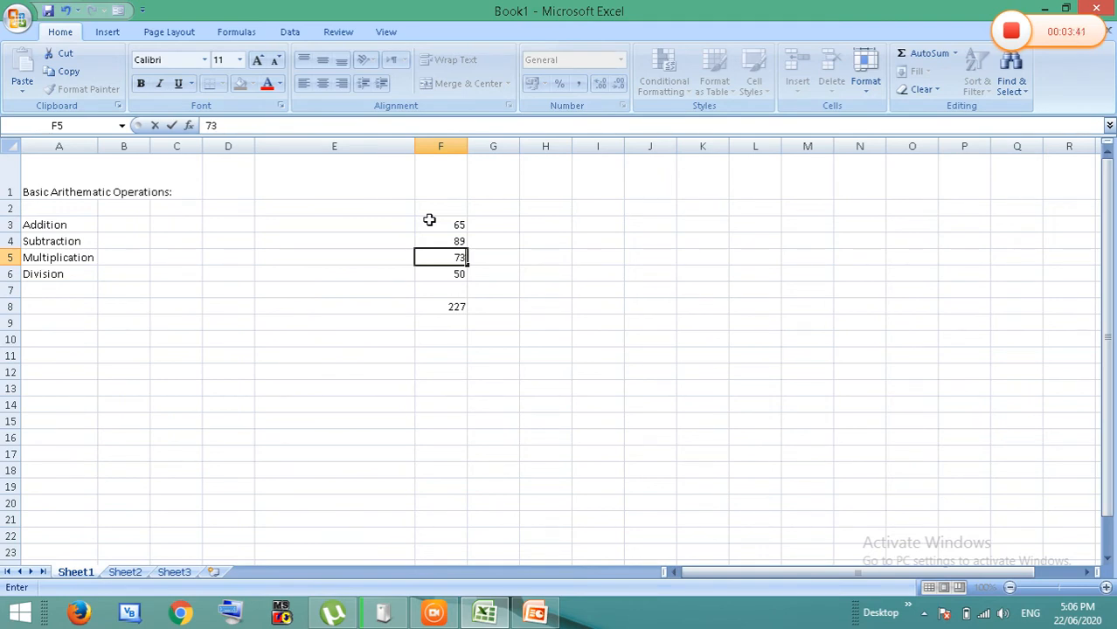
key(Return)
key(Return)
key(Return)
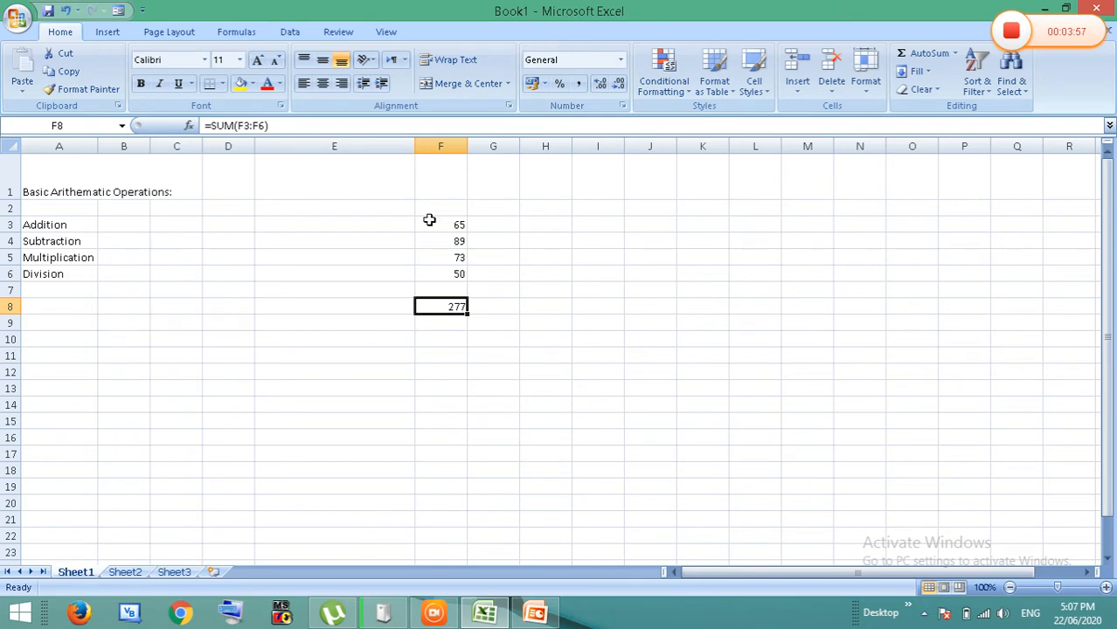
Add only cells F3 and F6 in cell G8 with the formula =sum(F3+F6), and reselect G8
click(489, 309)
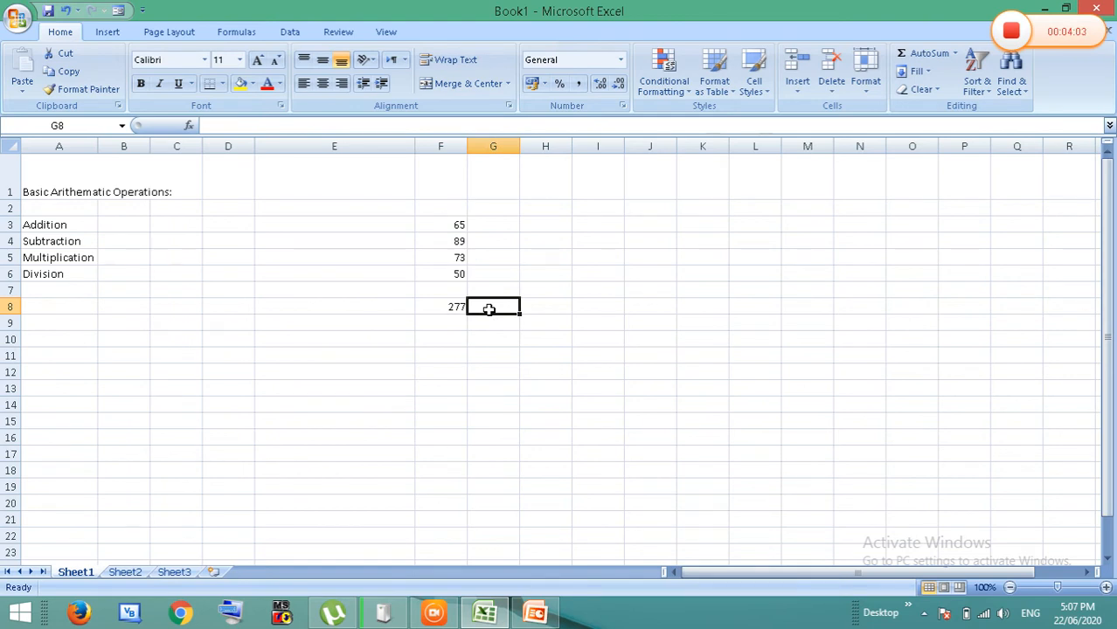
text(=sum)
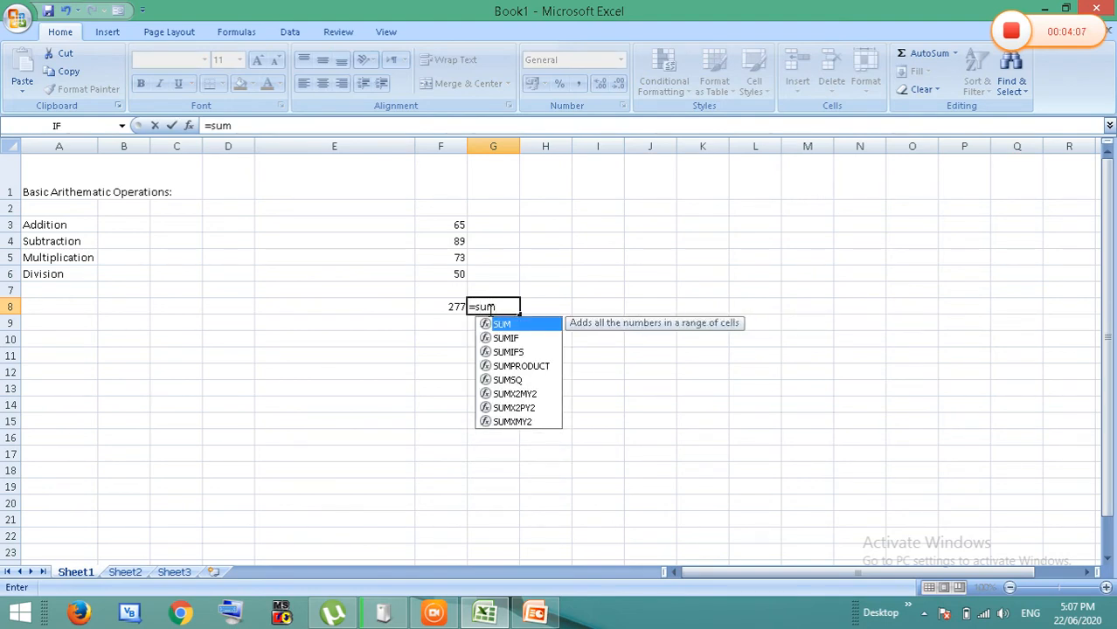
text(()
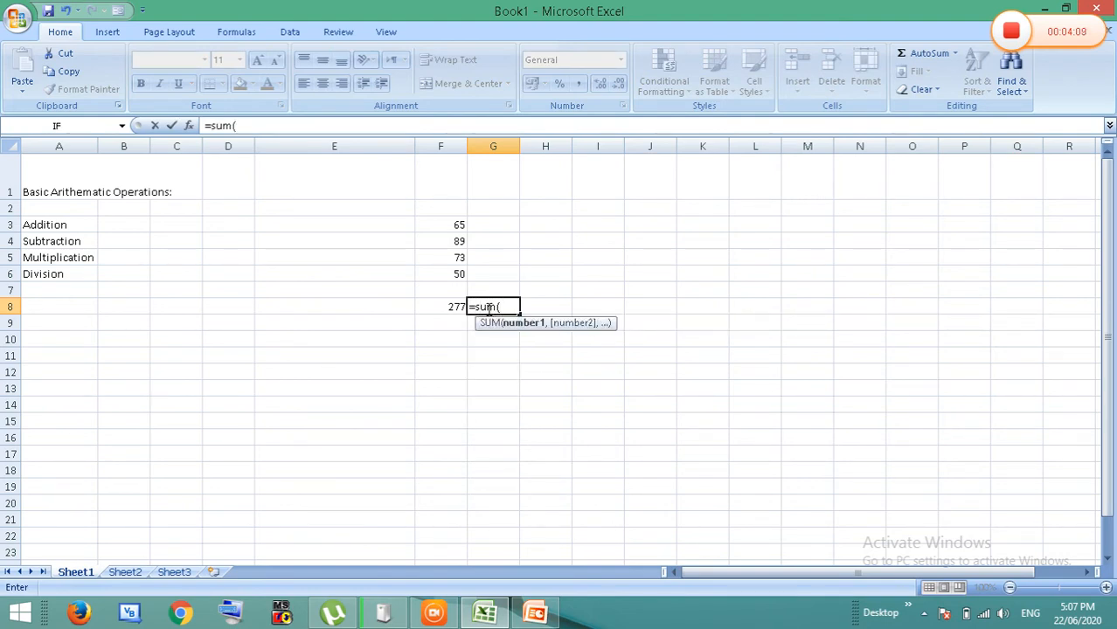
click(451, 227)
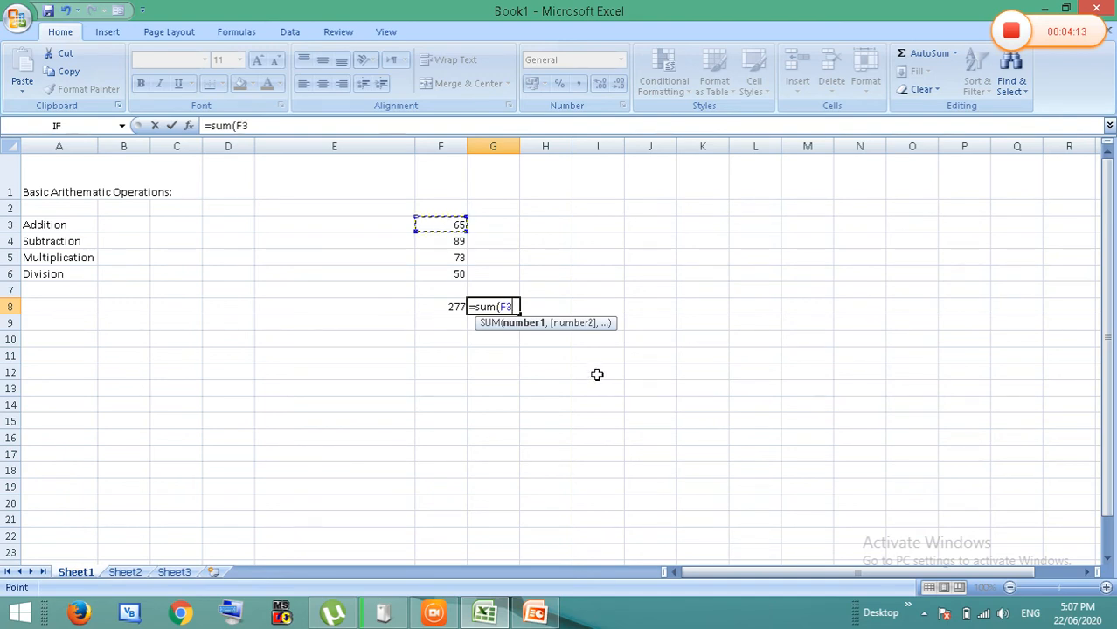
text(+)
click(441, 278)
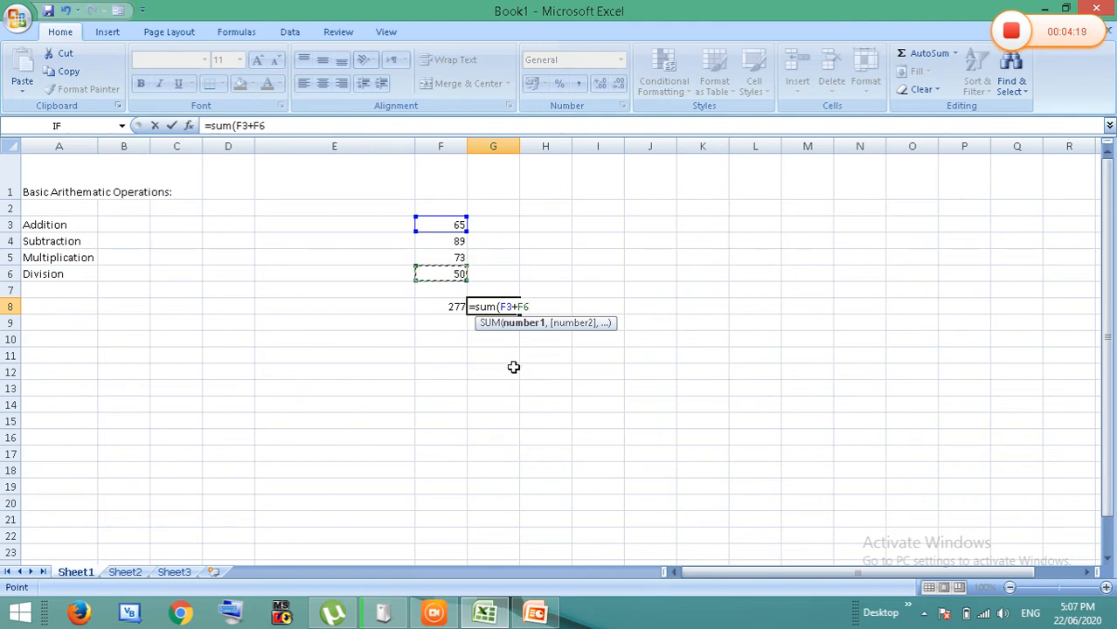
text())
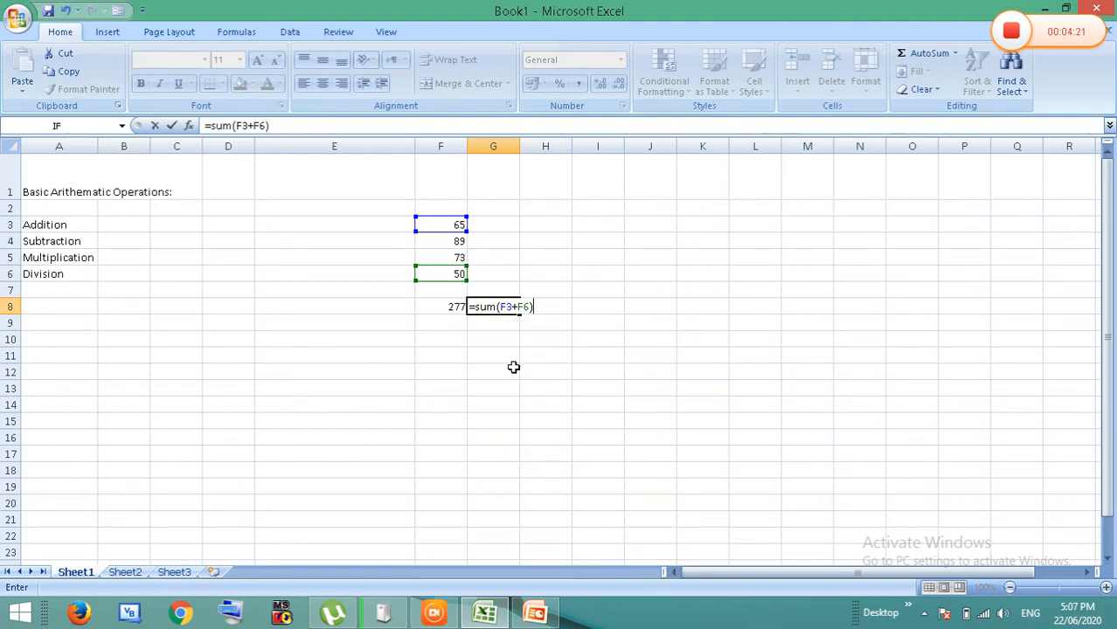
key(Return)
key(Up)
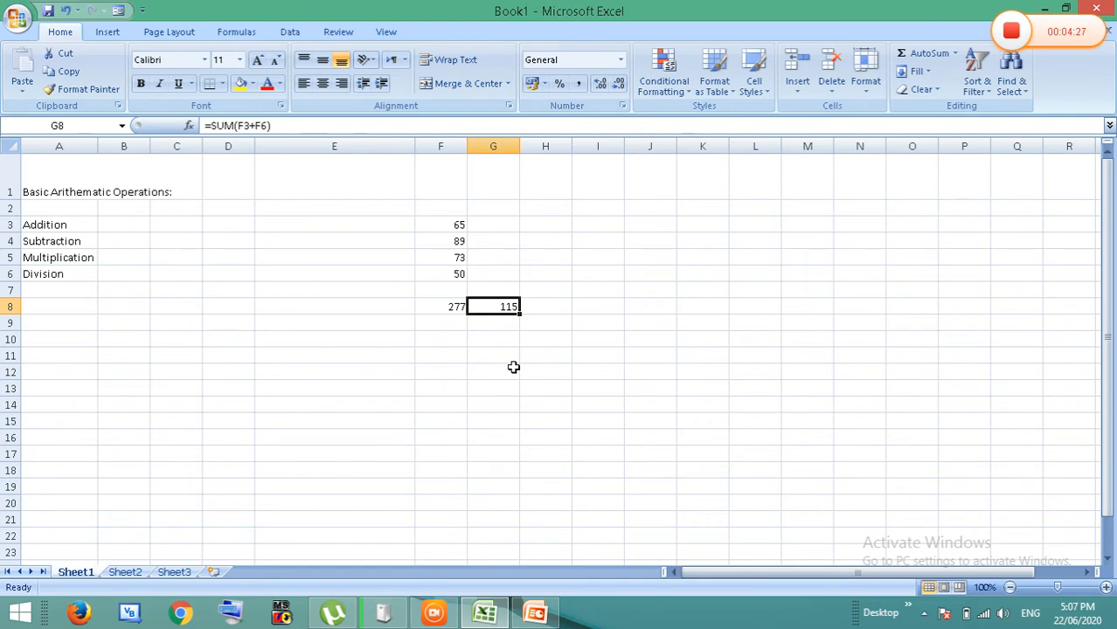
Change the value in cell F6 to 60 so both sum formulas recalculate
key(Up)
key(Up)
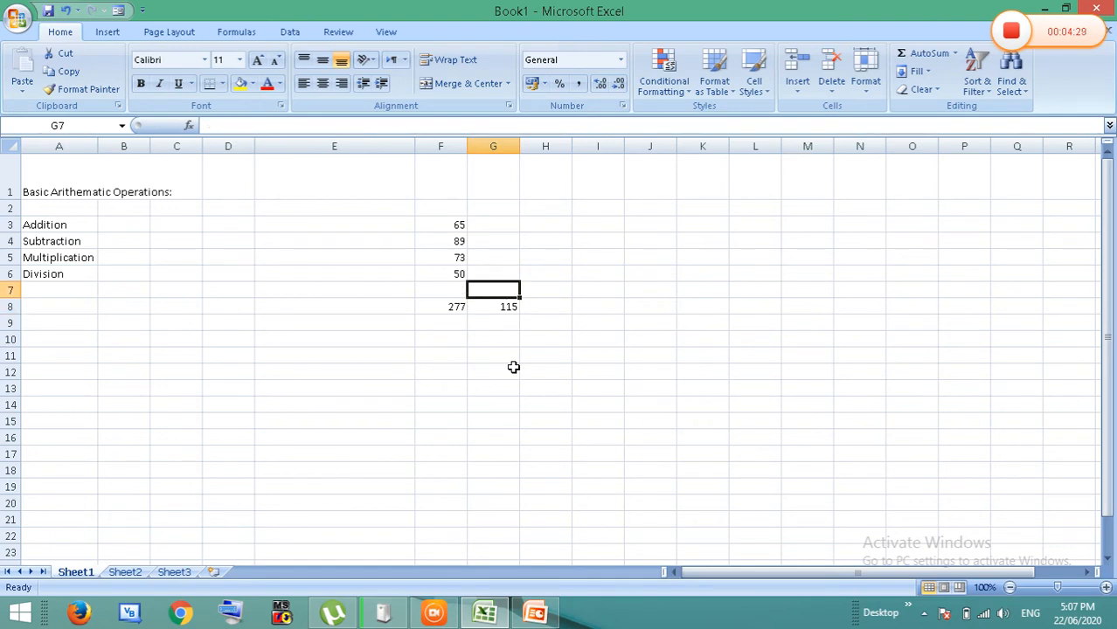
key(Left)
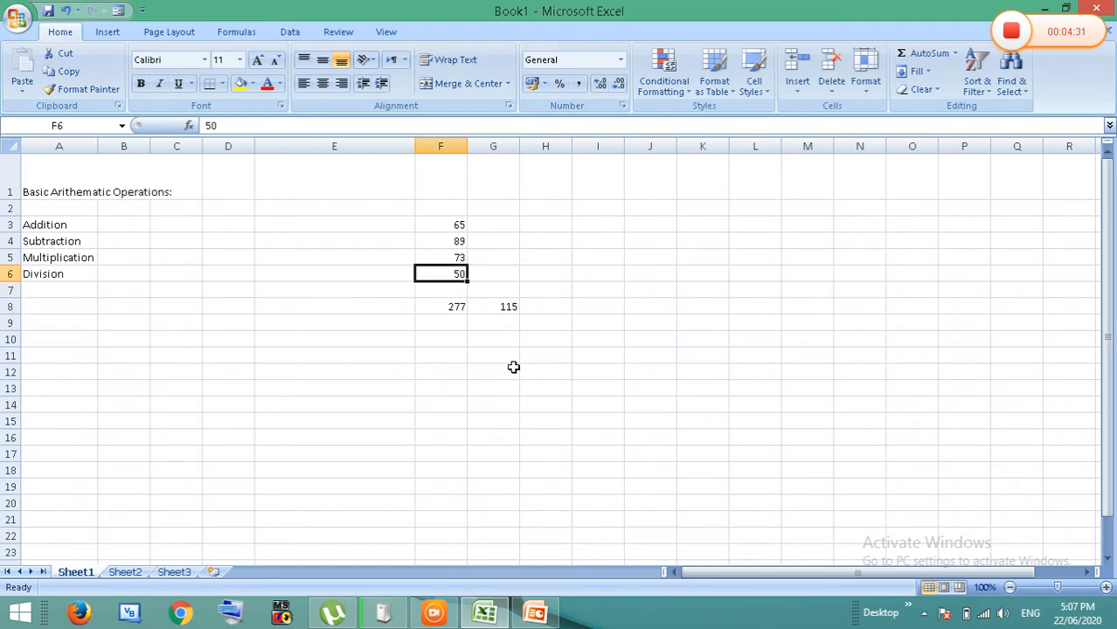
text(60)
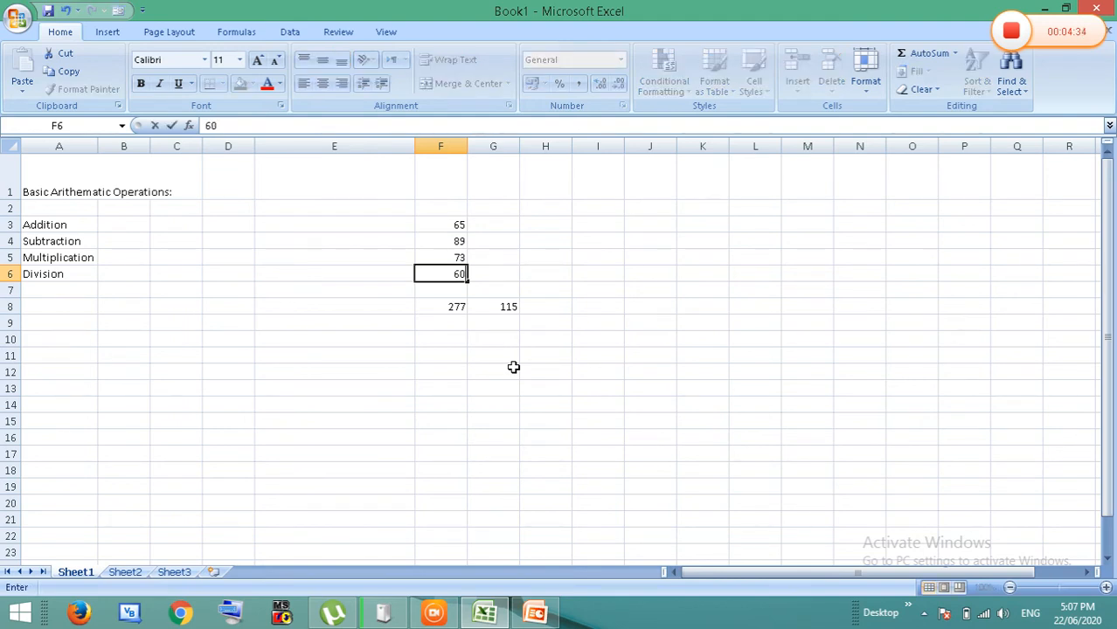
key(Return)
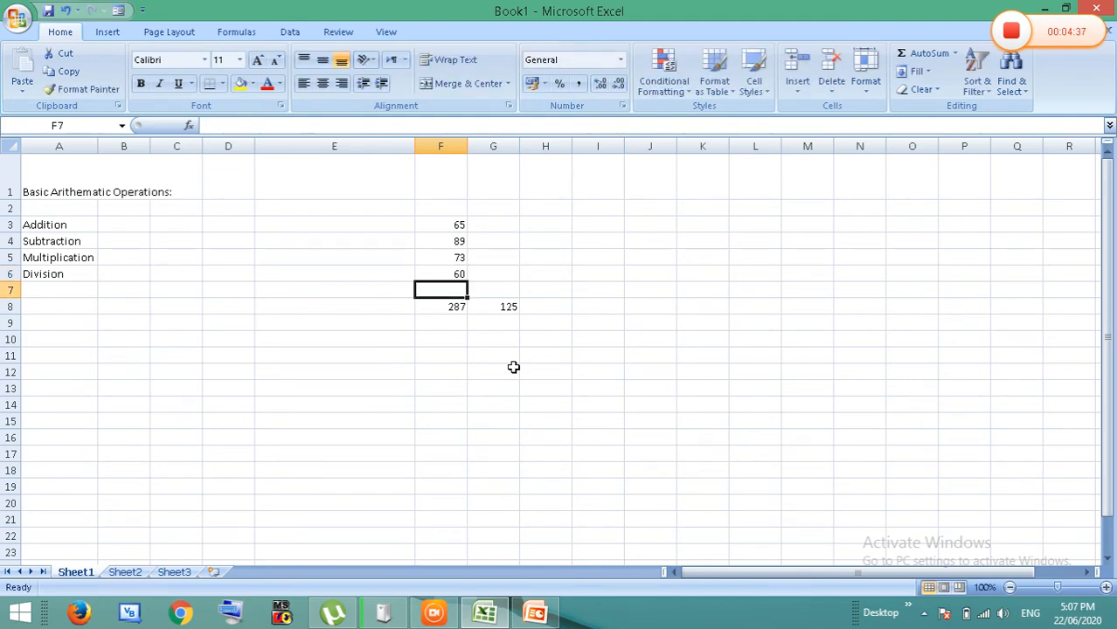
key(Right)
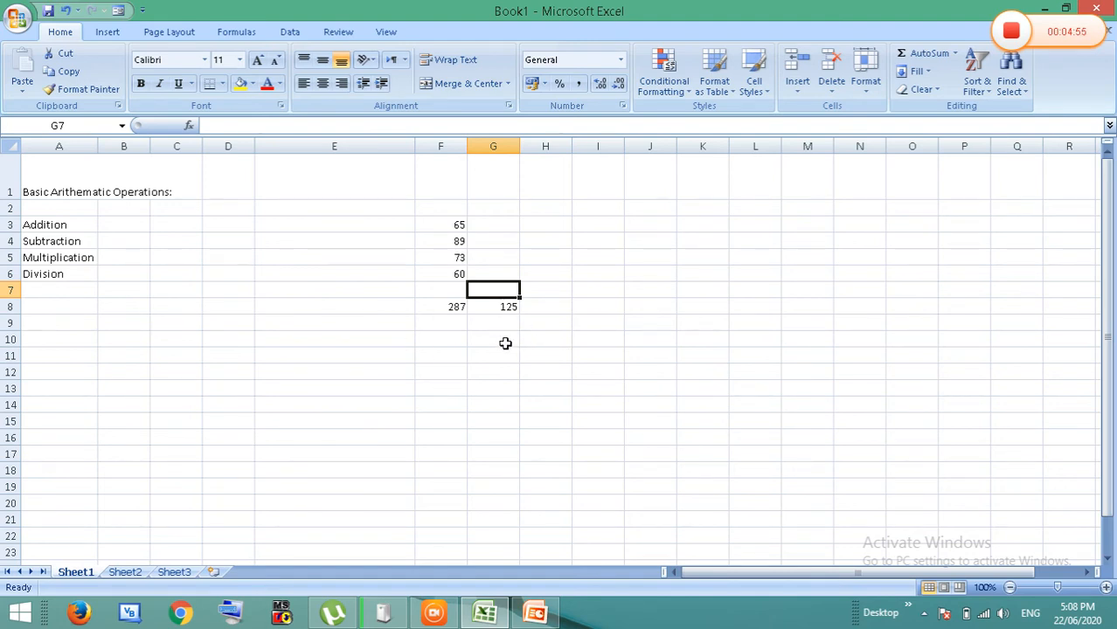
Label cell E10 "Subtraction" and begin a formula in cell F10 beside it
click(455, 337)
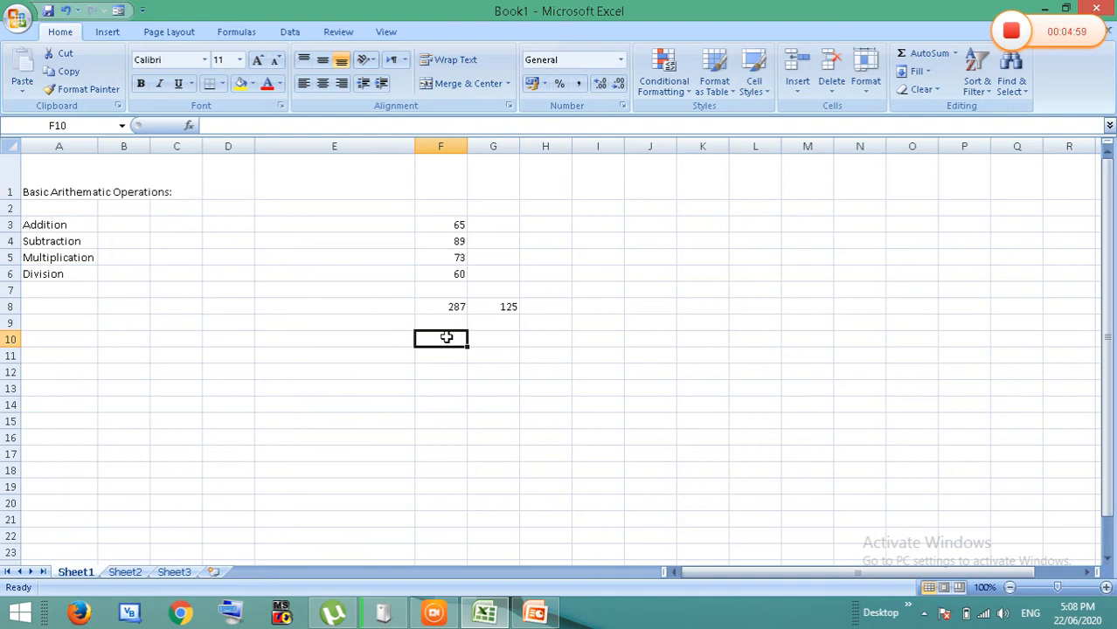
key(Left)
text(S)
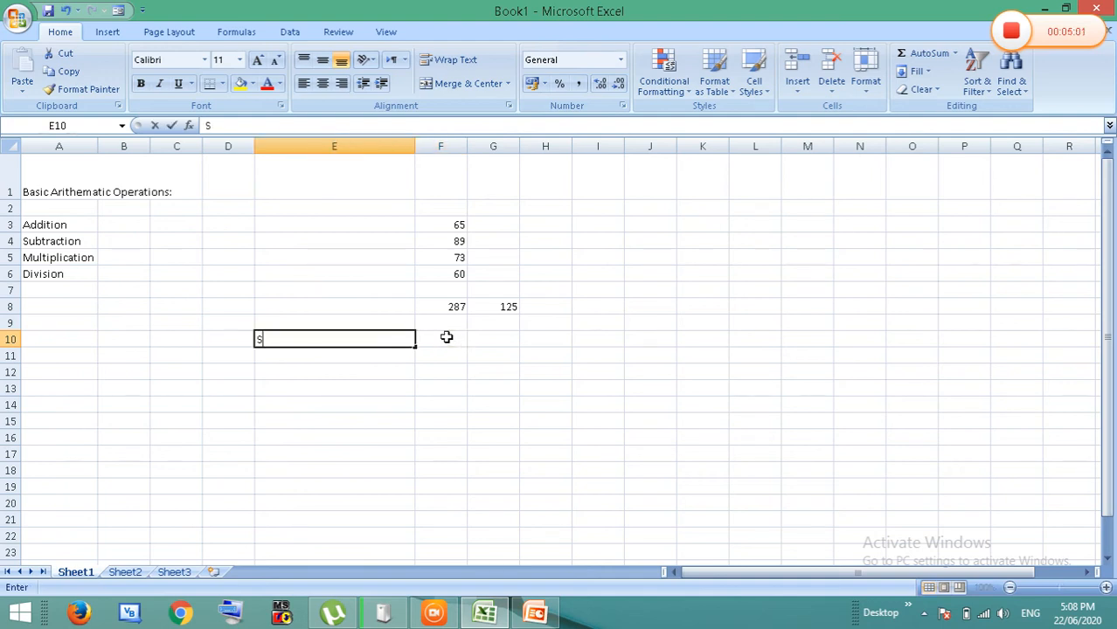
text(ubt)
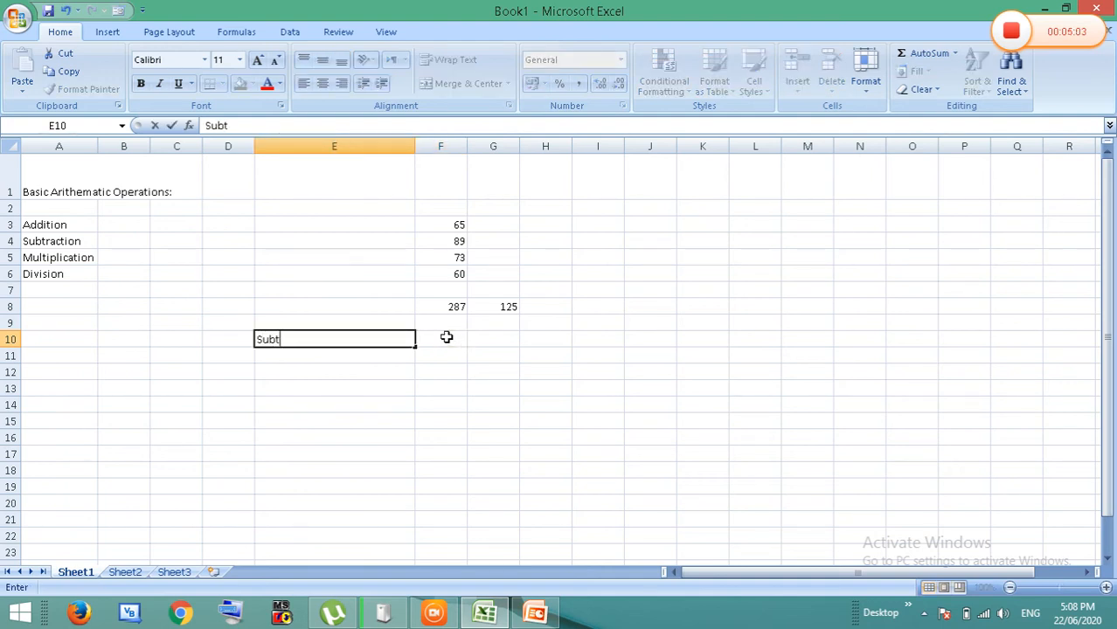
text(raction)
key(Tab)
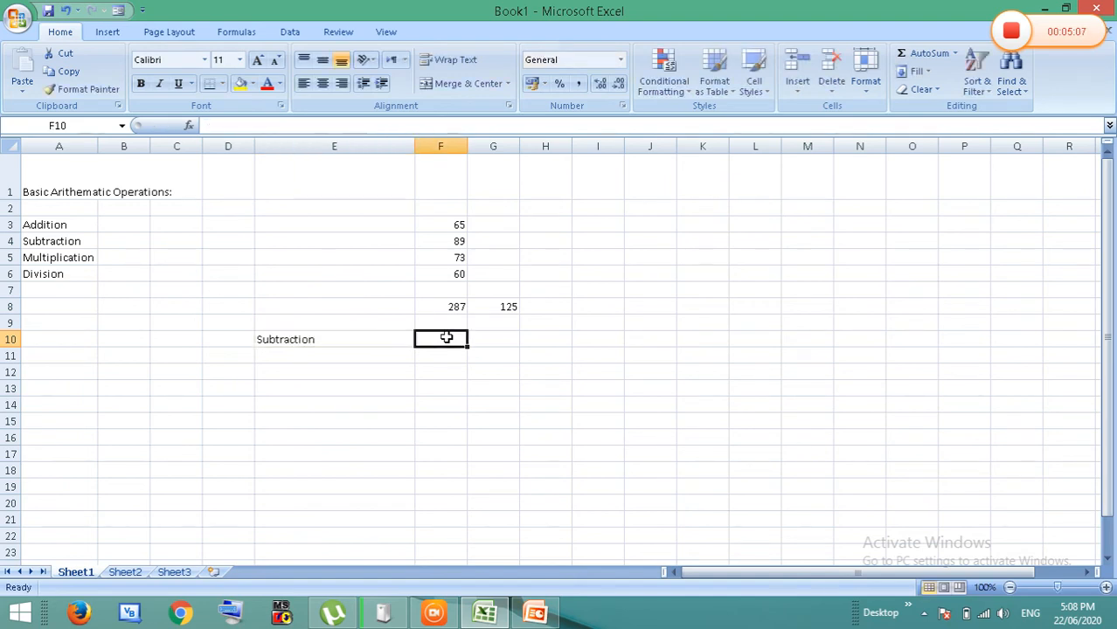
text(=)
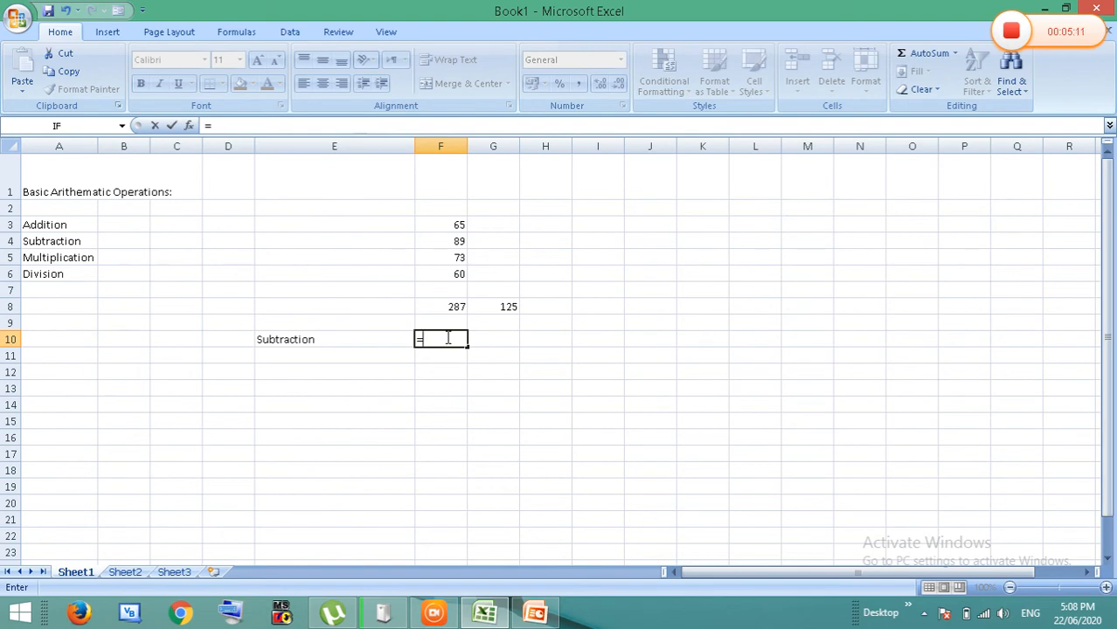
text(sub)
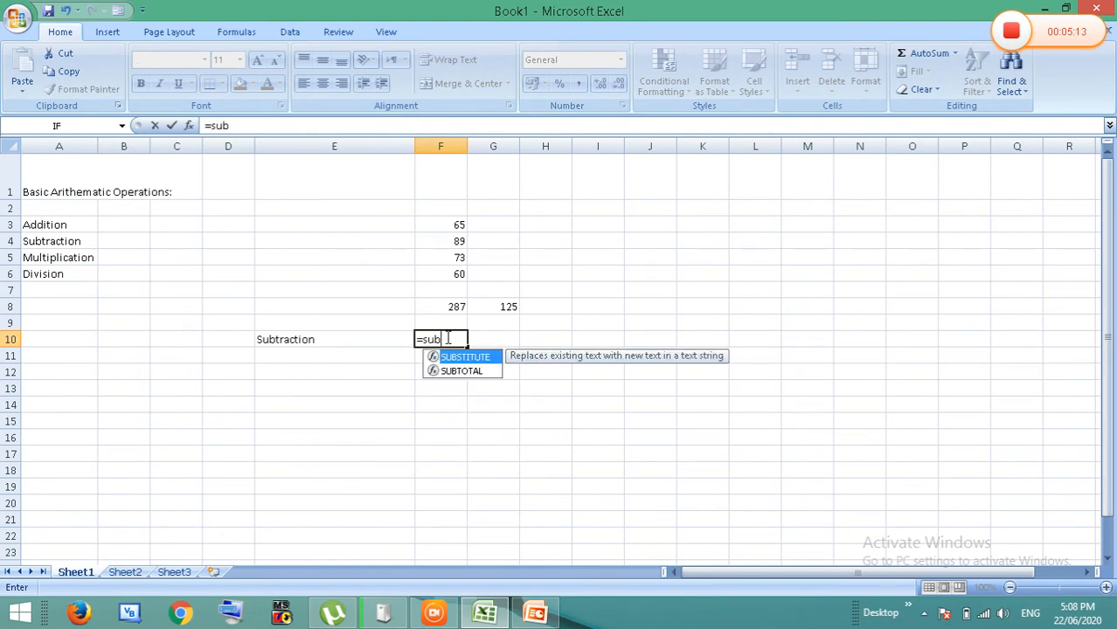
key(BackSpace)
key(BackSpace)
key(BackSpace)
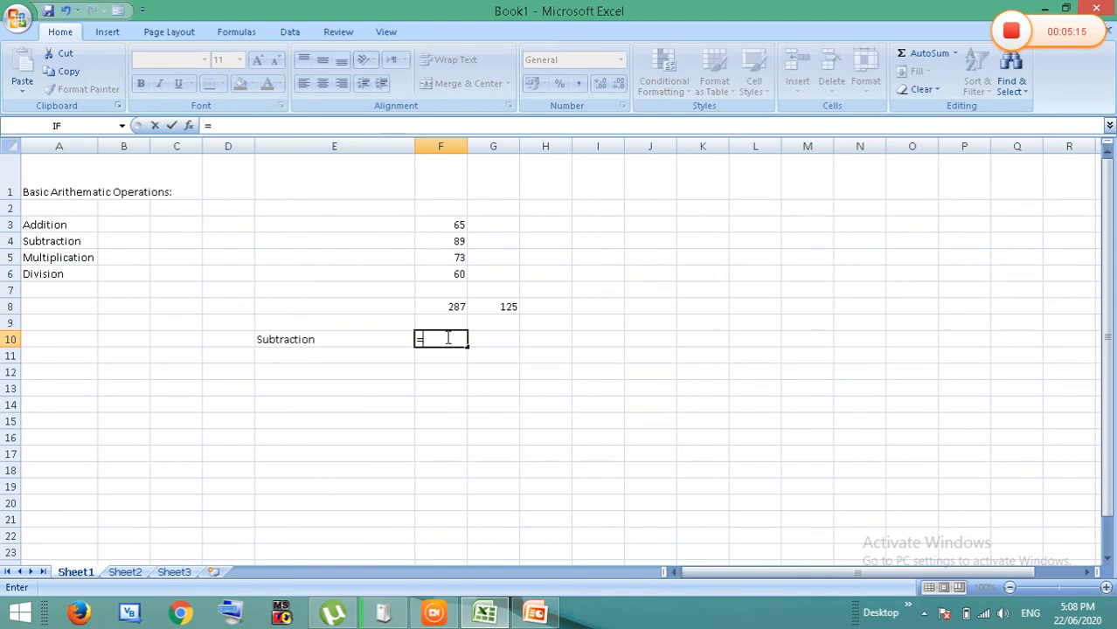
Complete the formula in cell F10 as =(F3-F6) to subtract F6 from F3, and reselect F10
text(()
click(438, 225)
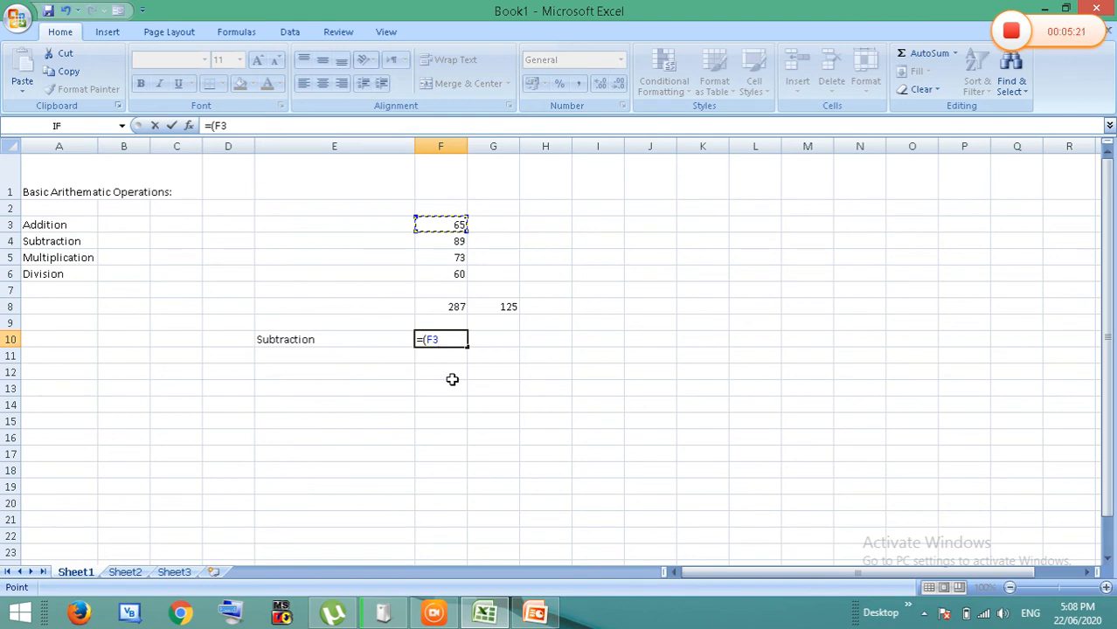
text(-)
click(439, 276)
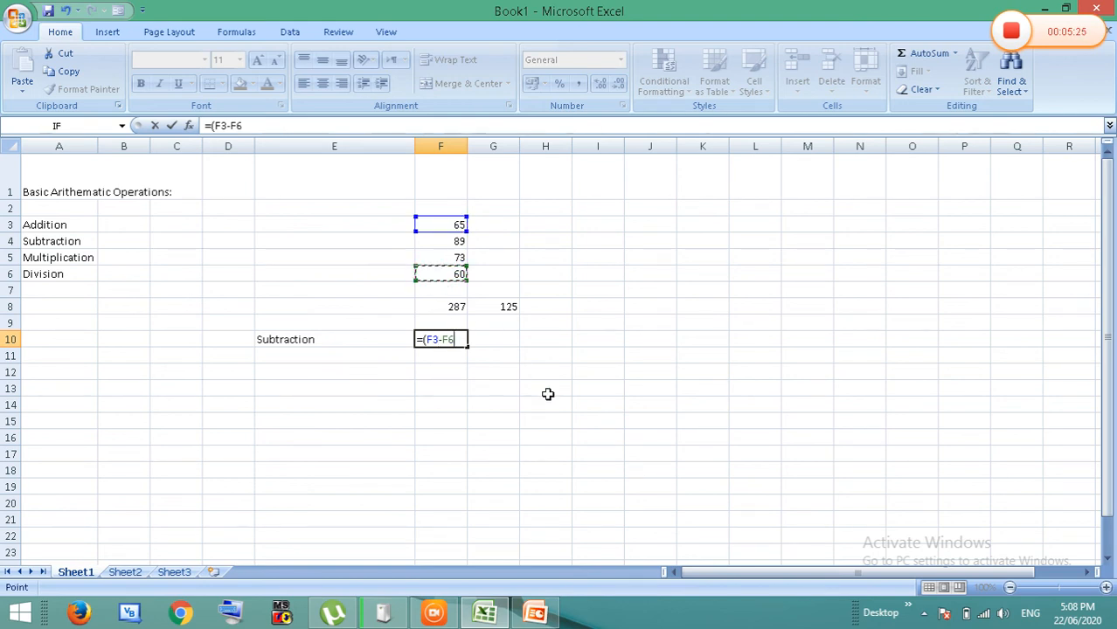
text())
key(Return)
key(Up)
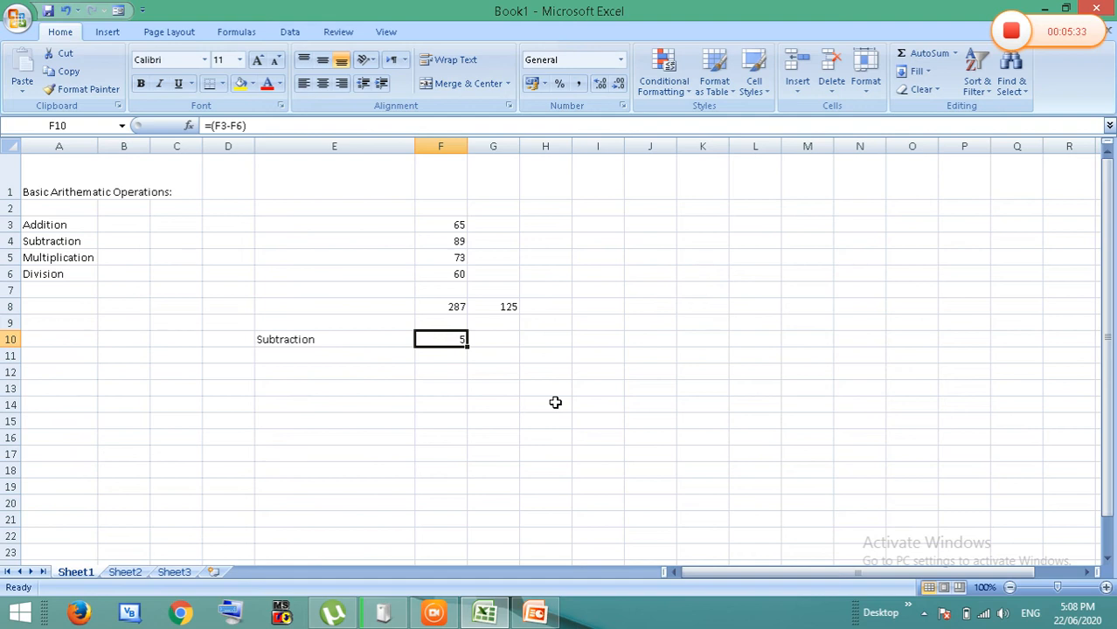
Label cell E11 "Multiplication" and move to cell F11 for its result
key(Down)
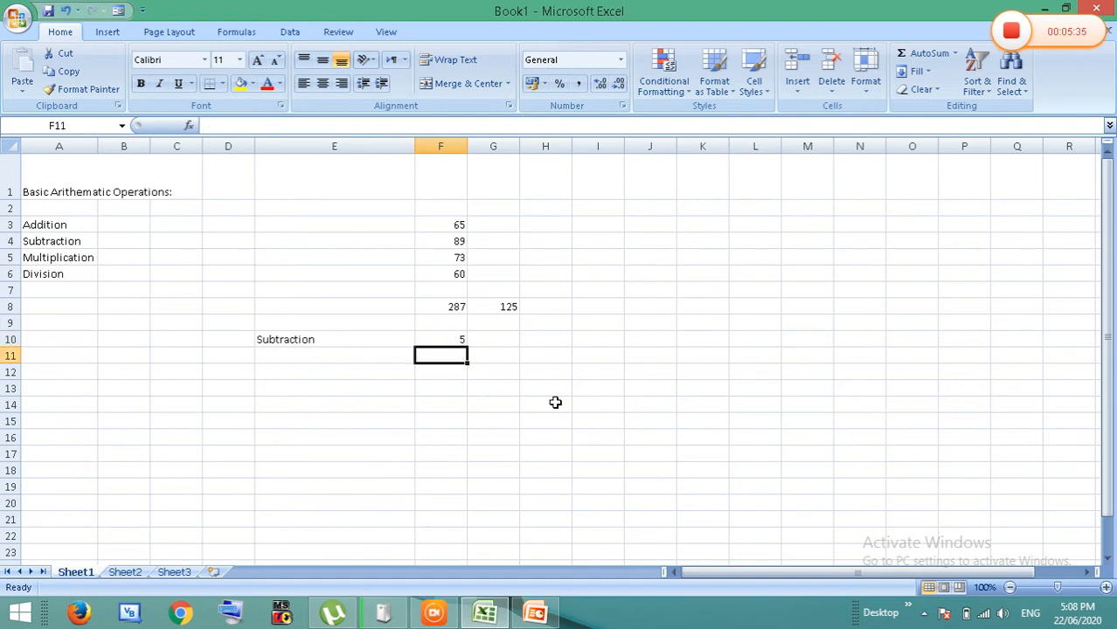
key(Left)
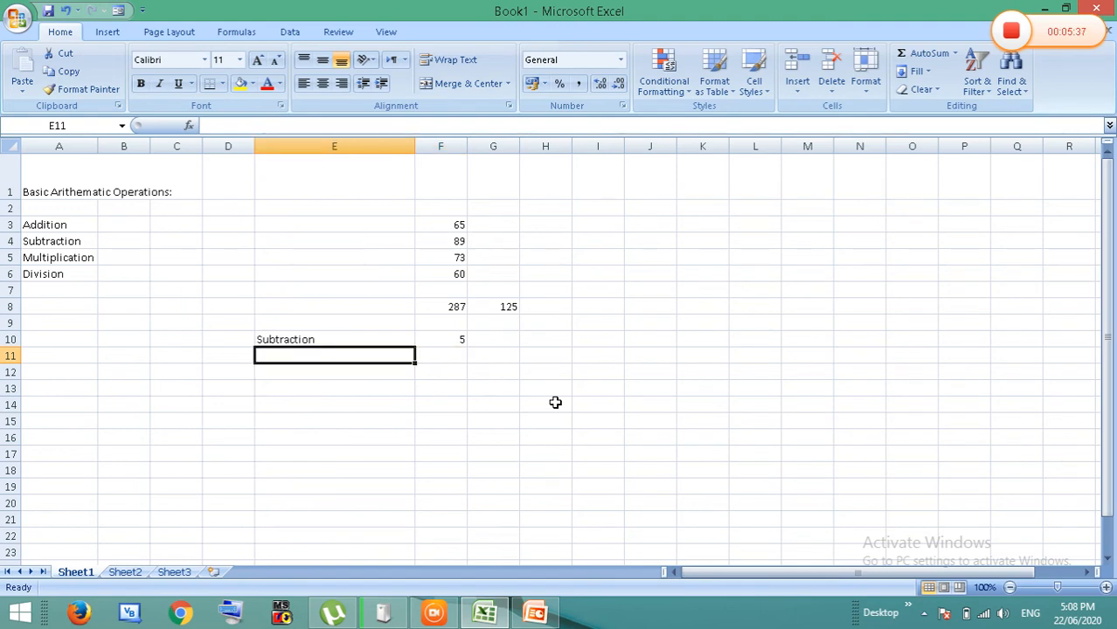
text(Mul)
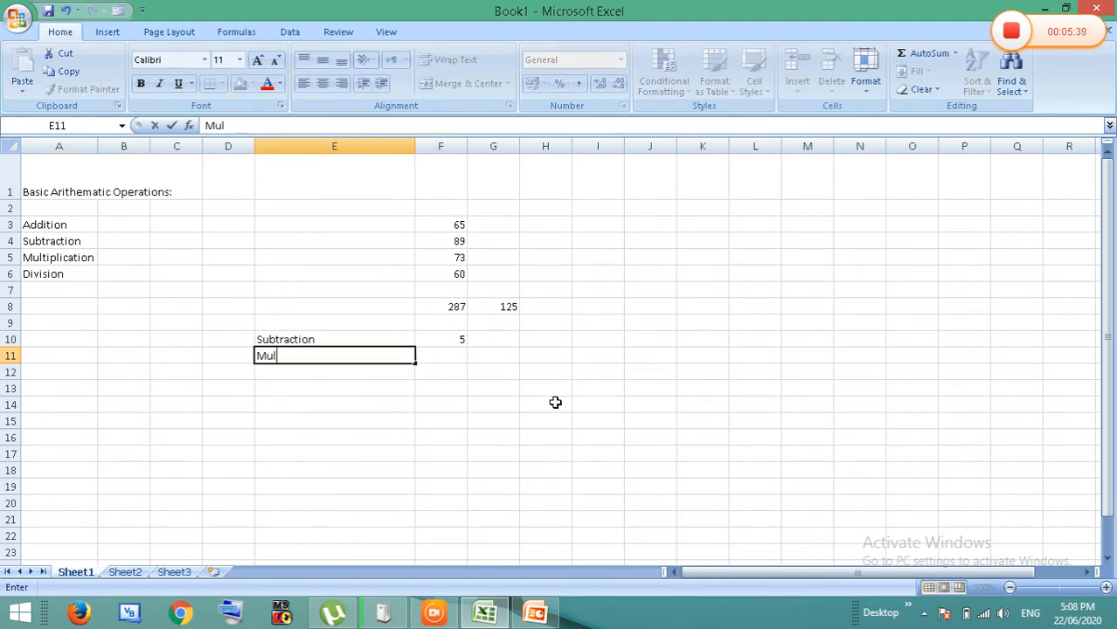
text(tiplication)
key(Right)
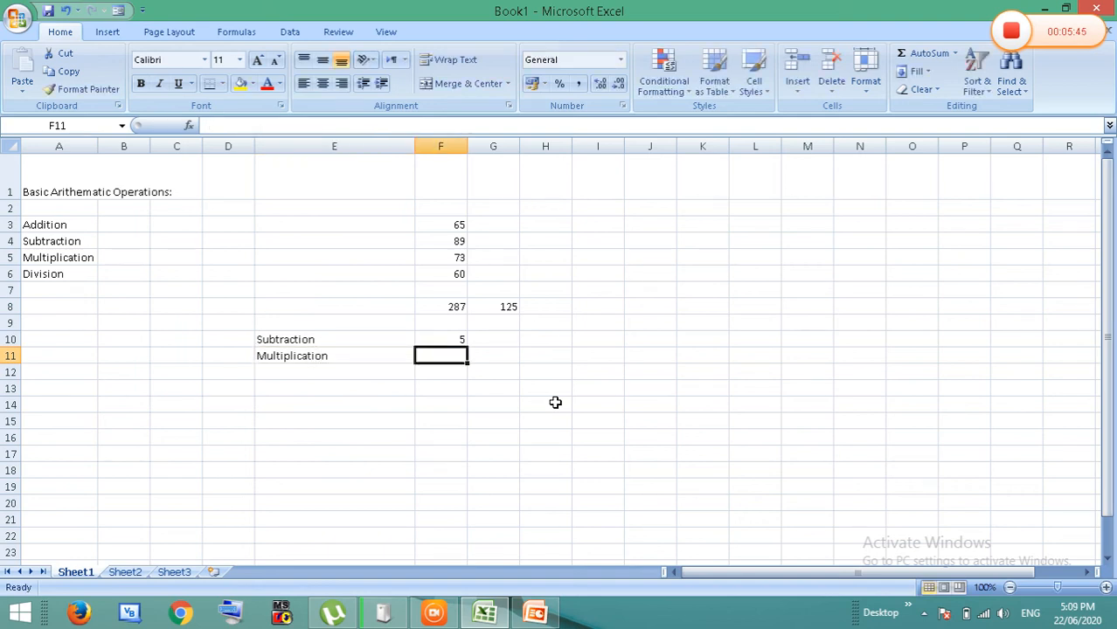
Review the numbers in column F up to F4 as candidates for multiplication, and return to F11
key(Up)
key(Up)
key(Up)
key(Up)
key(Up)
key(Up)
key(Up)
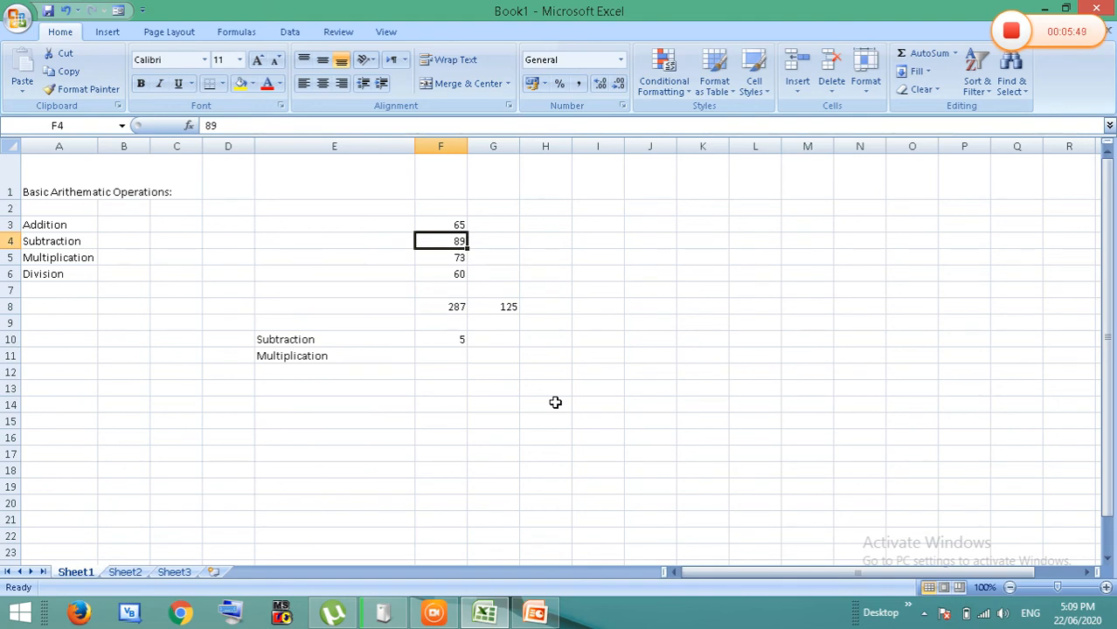
key(Down)
key(Down)
key(Down)
key(Down)
key(Down)
key(Down)
key(Down)
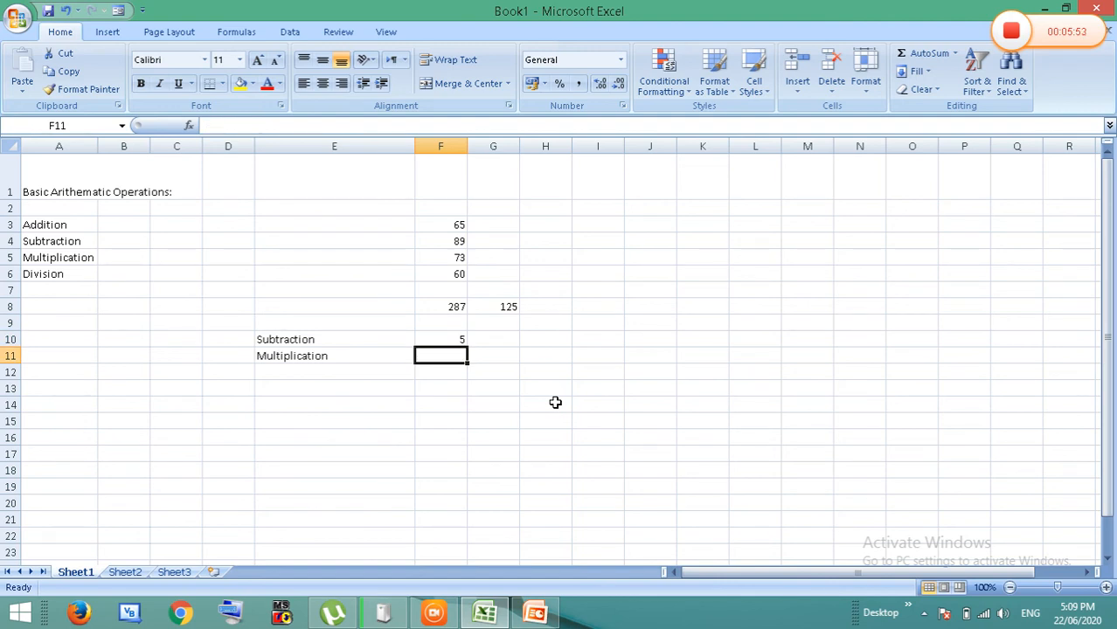
Multiply cells F4 and F5 in cell F11 with the formula =(F4*F5), and reselect F11
text(=()
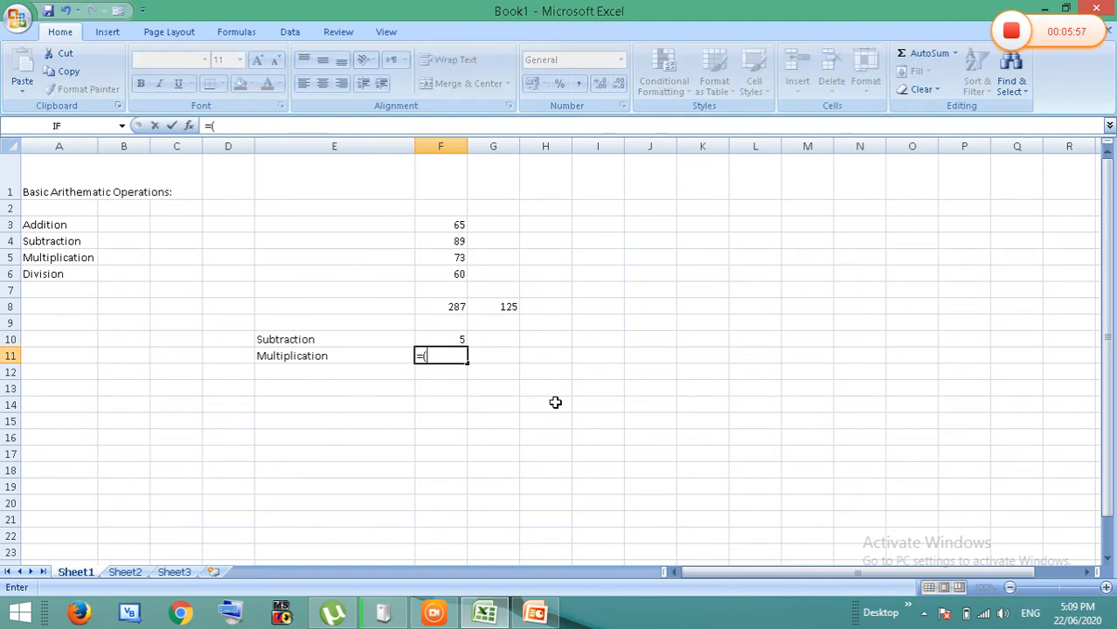
text(F)
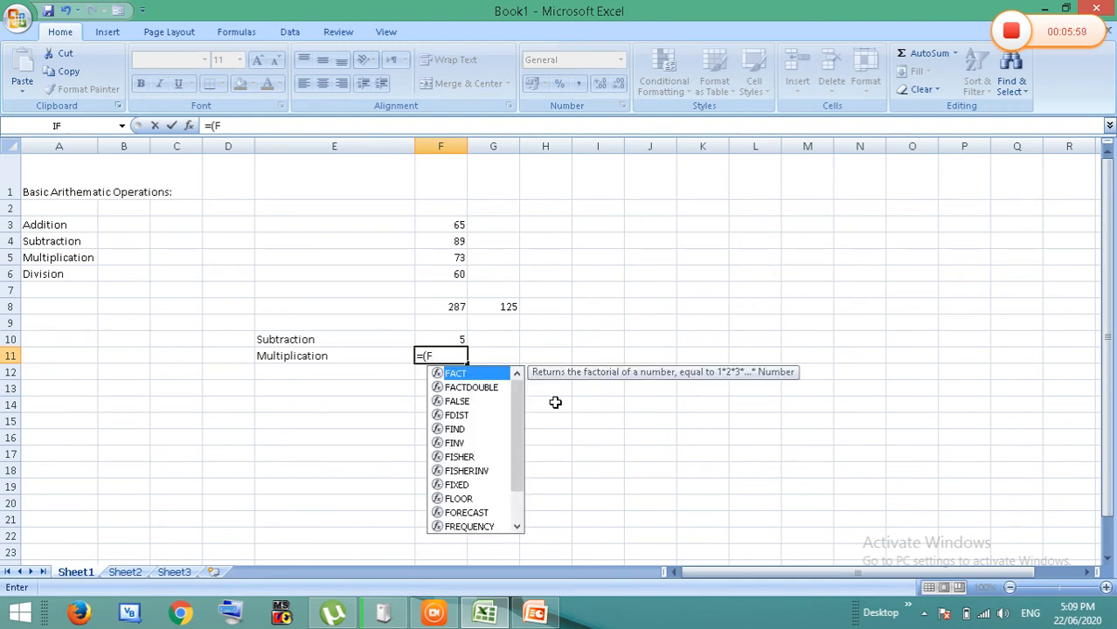
text(4)
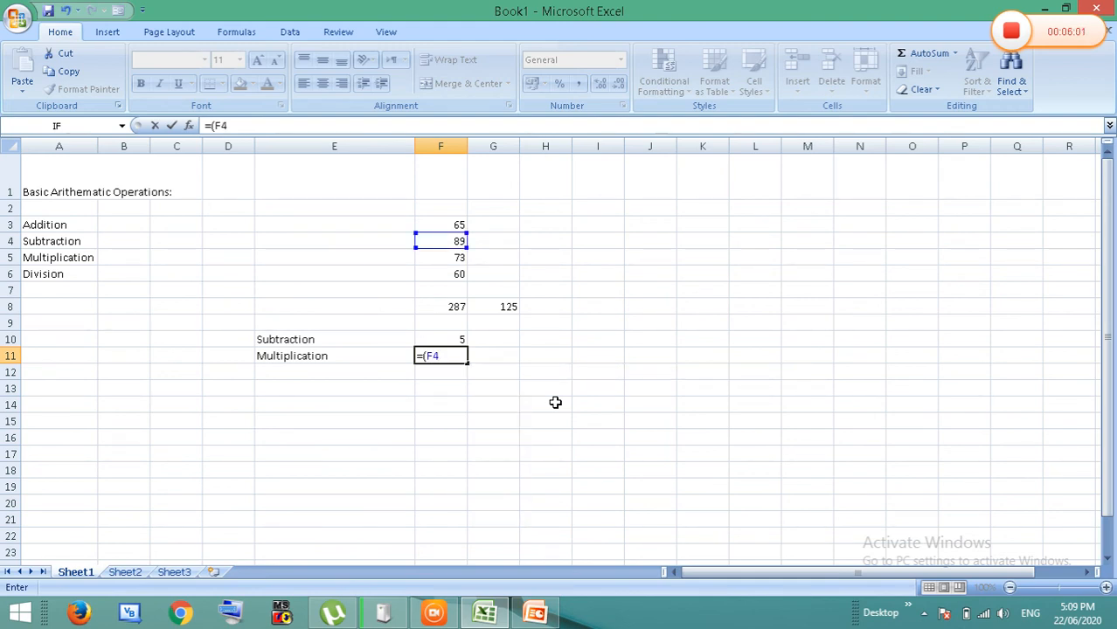
text(*F)
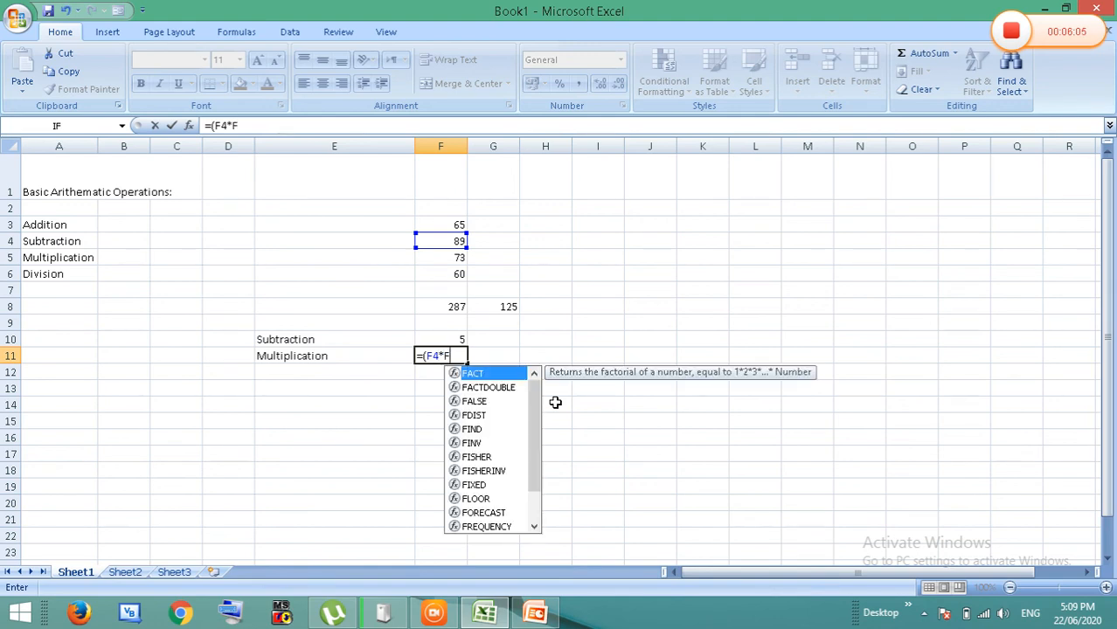
text(5))
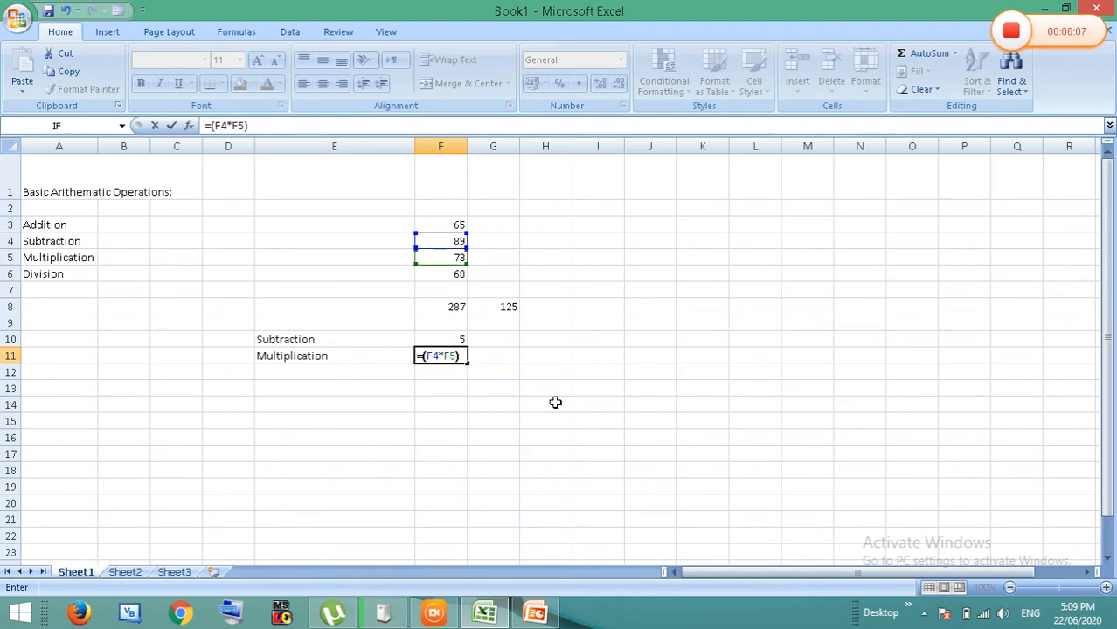
key(Return)
key(Up)
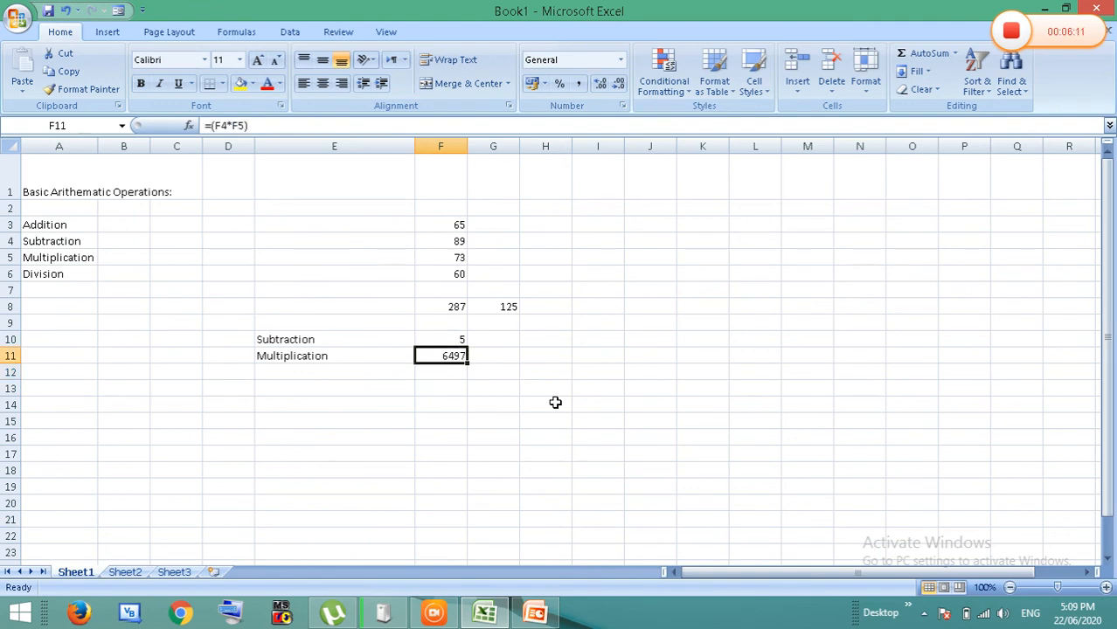
Change the value in cell F5, a factor of the multiplication, to 40
key(Up)
key(Up)
key(Up)
key(Up)
key(Up)
key(Up)
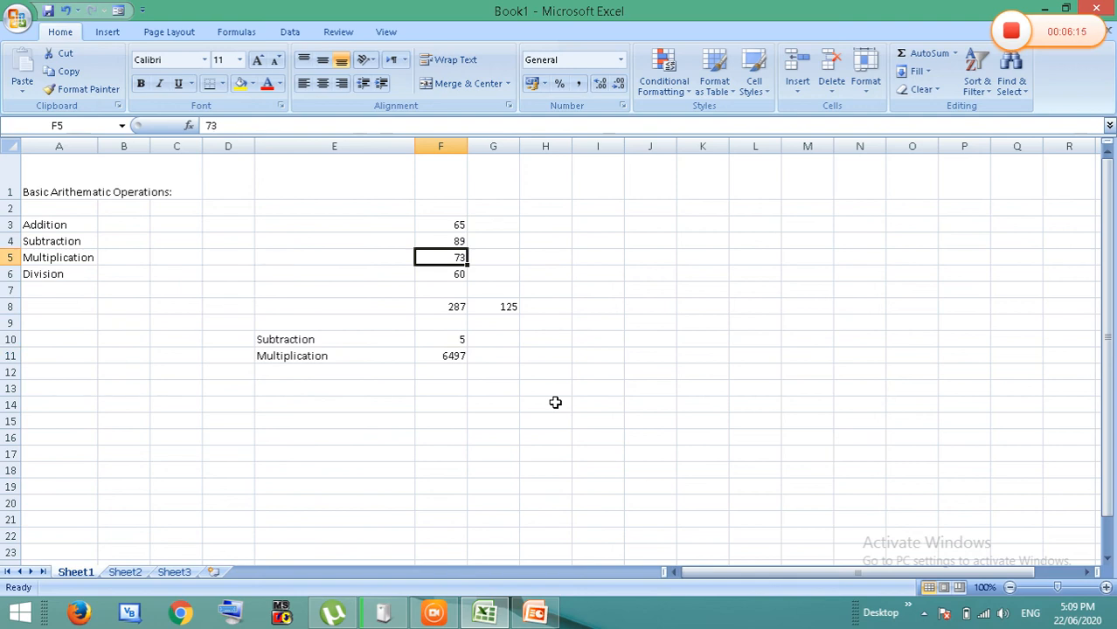
text(40)
key(Return)
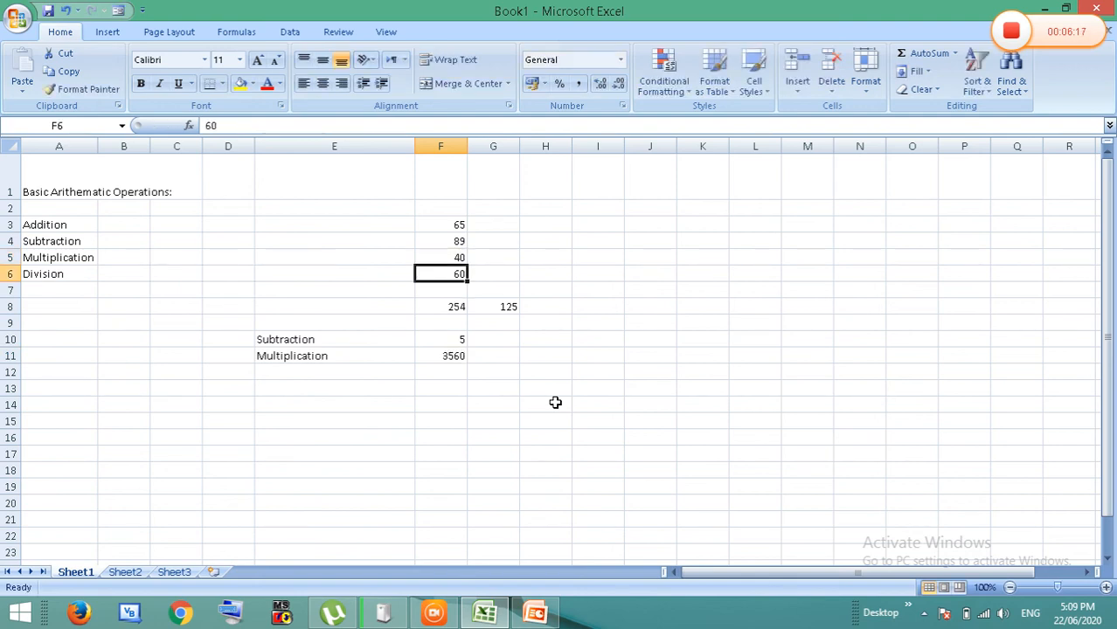
Examine the recalculated sum in F8 and the multiplication result in F11
key(Down)
key(Down)
key(Down)
key(Down)
key(Down)
key(Up)
key(Up)
key(Up)
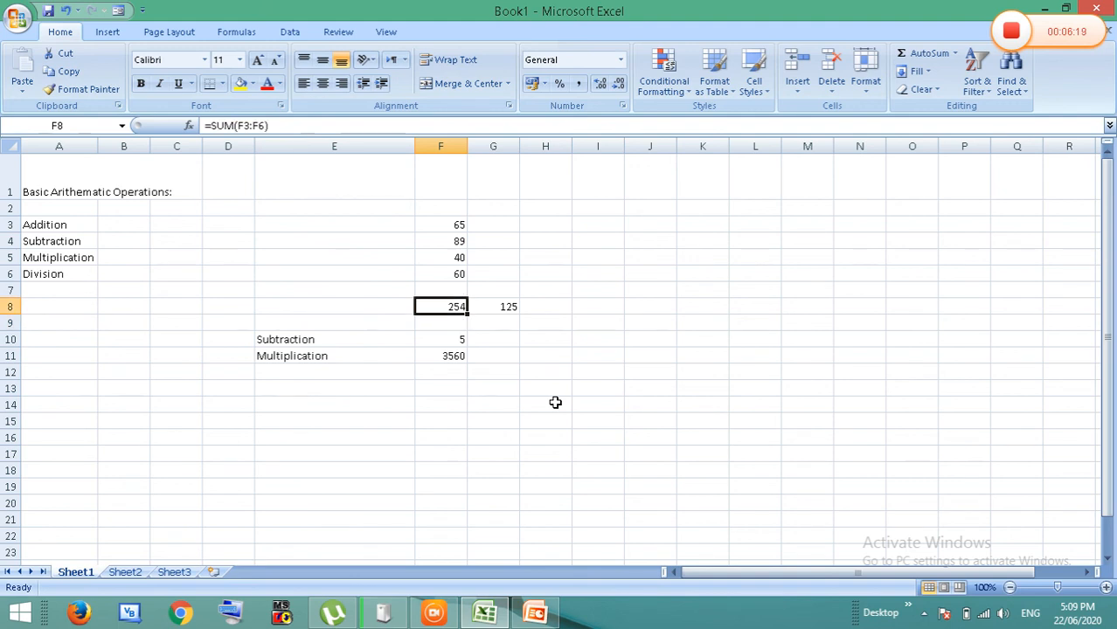
key(Down)
key(Down)
key(Down)
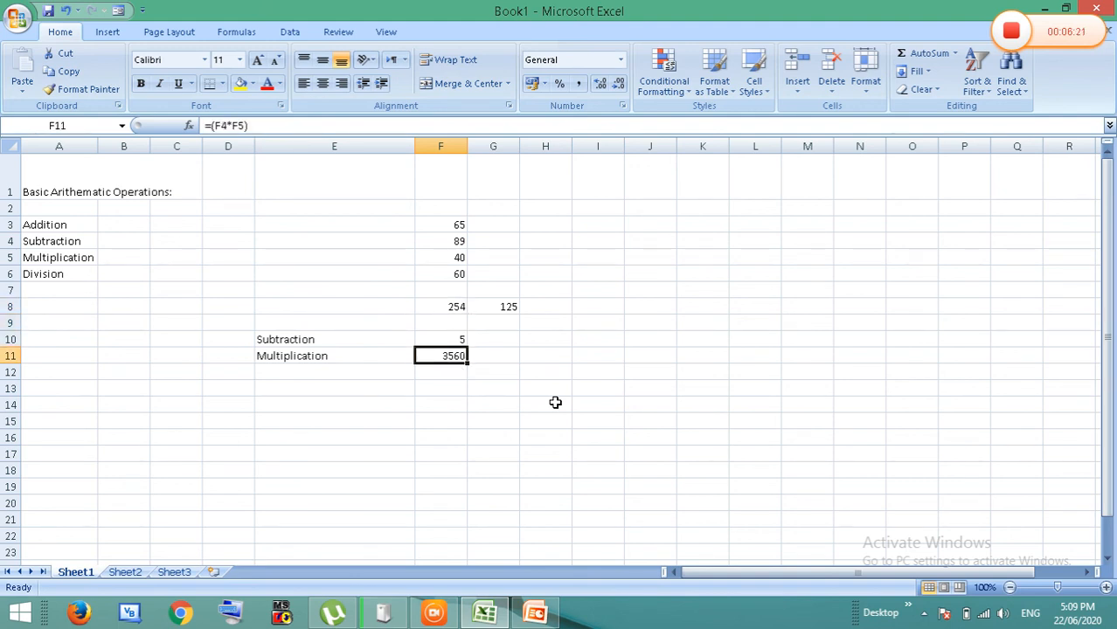
Label cell E12 "Division" and move to cell F12 for its result
key(Down)
key(Left)
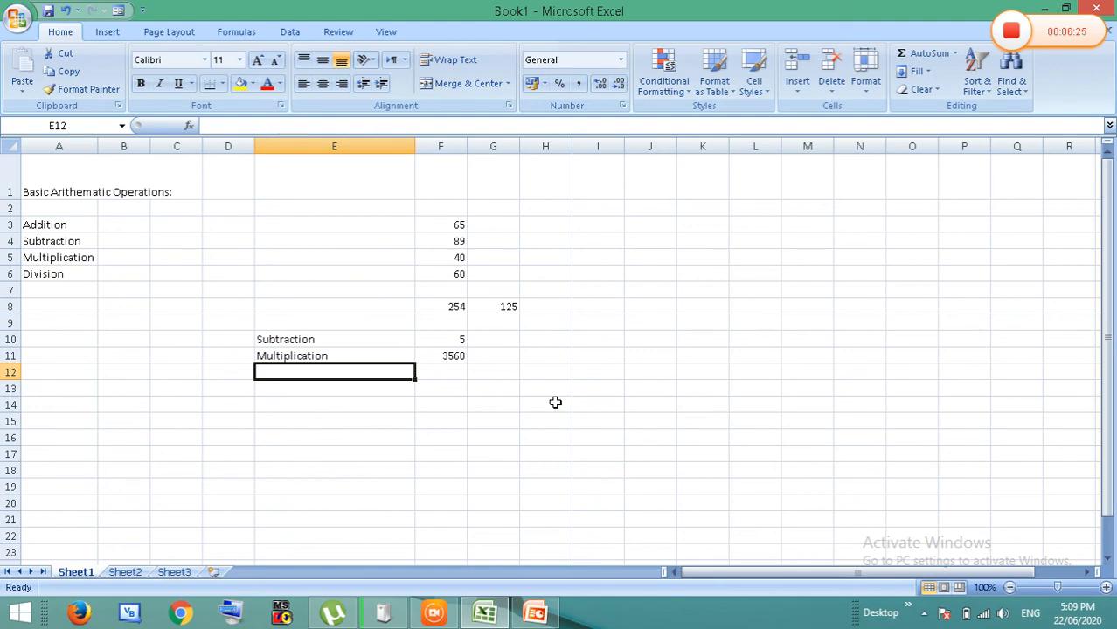
text(Division)
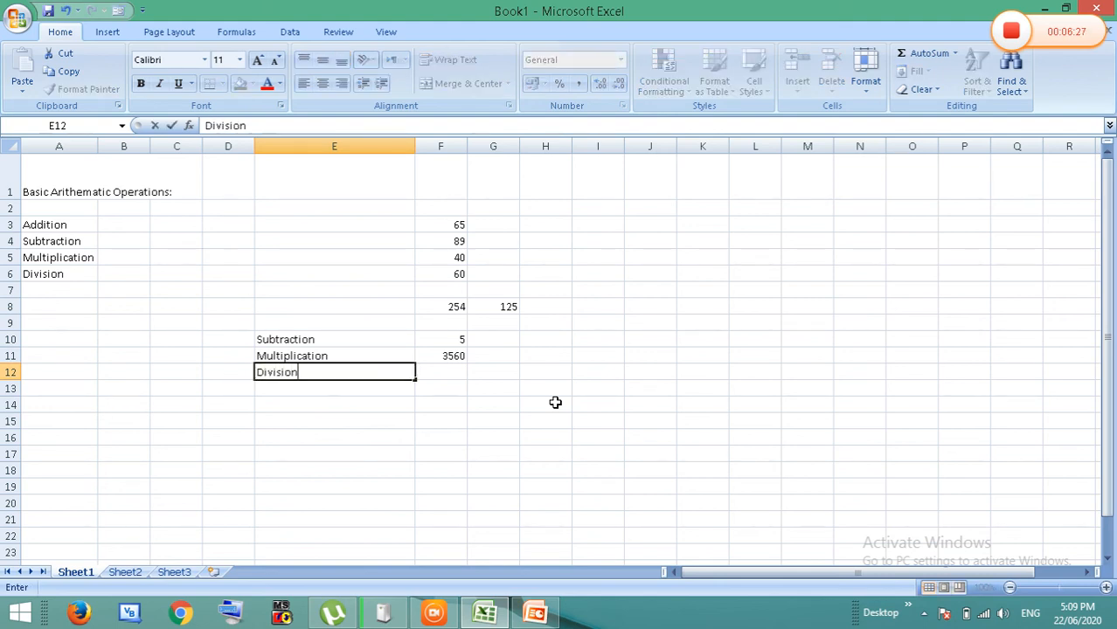
key(Tab)
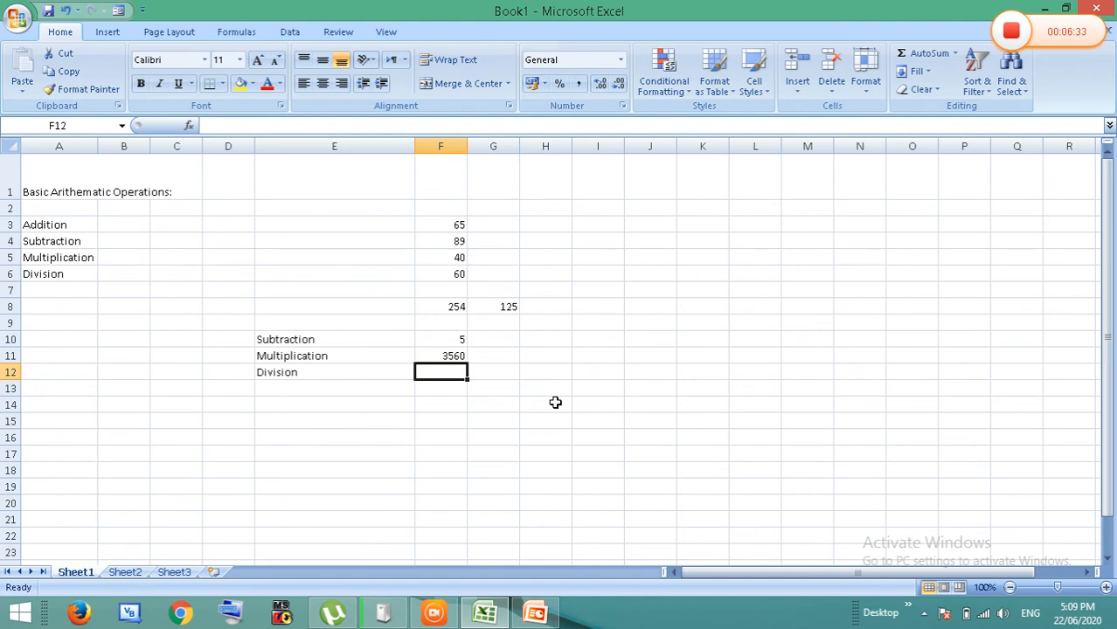
Enter 5 in cell F7, below the existing source values, as the divisor
key(Up)
key(Up)
key(Up)
key(Up)
key(Up)
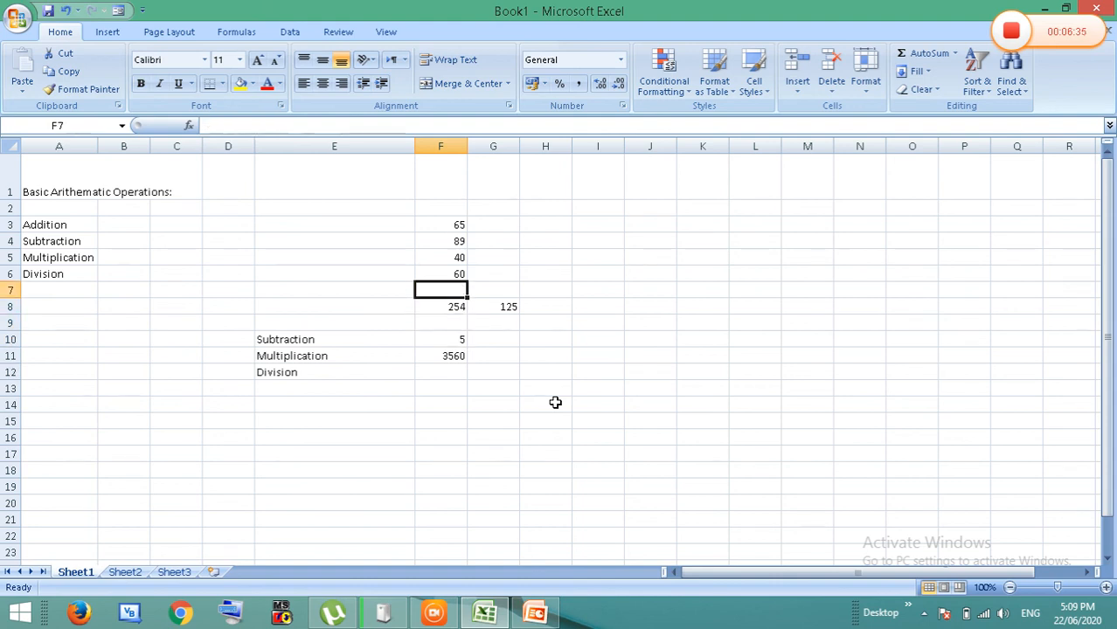
text(5)
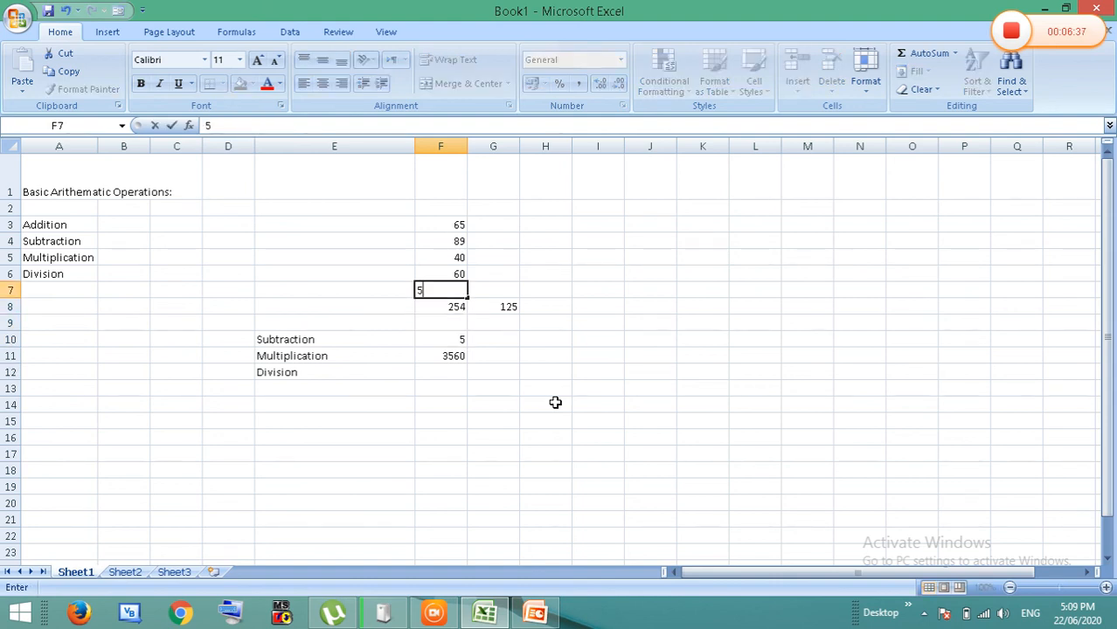
key(Return)
Divide cell F3 by F7 in cell F12 with the formula =(F3/F7), keeping F12 selected
key(Down)
key(Down)
key(Down)
key(Down)
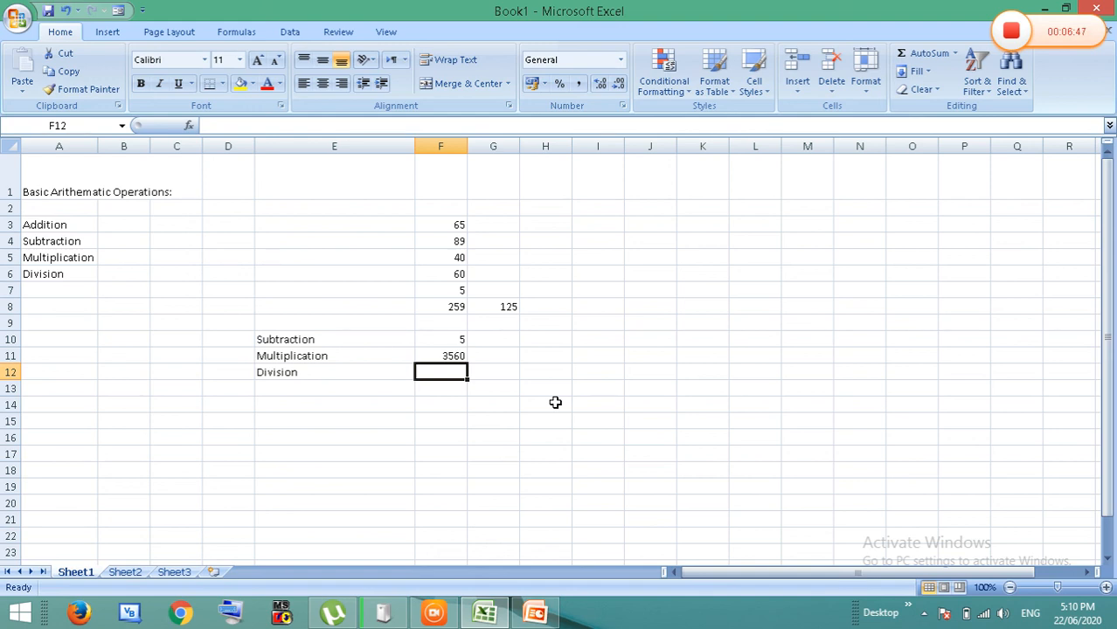
text(=)
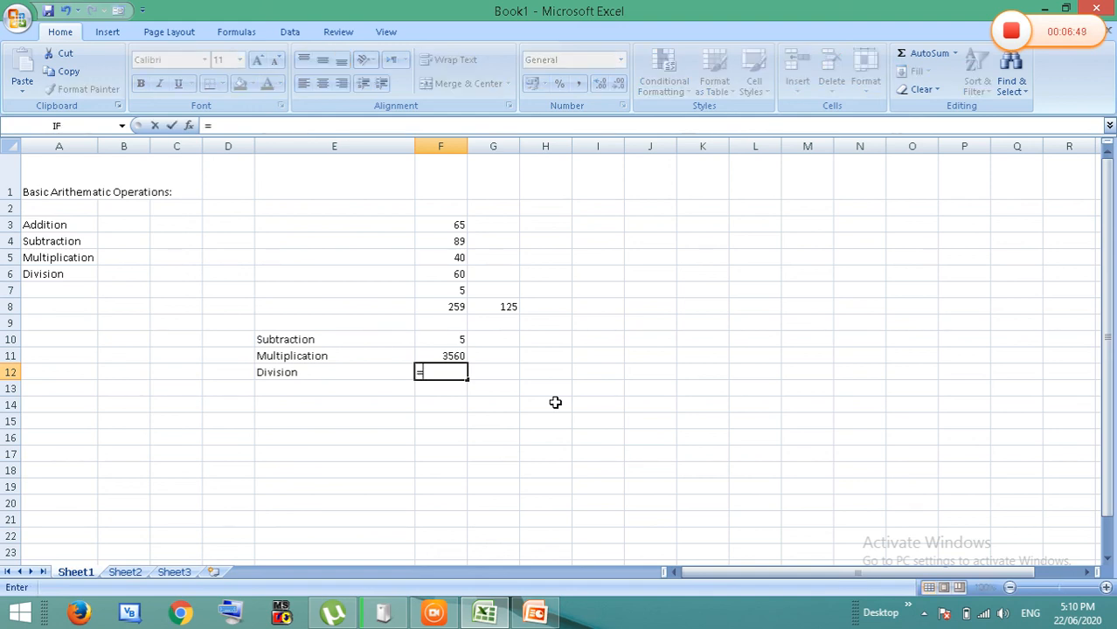
text(()
text(F3/)
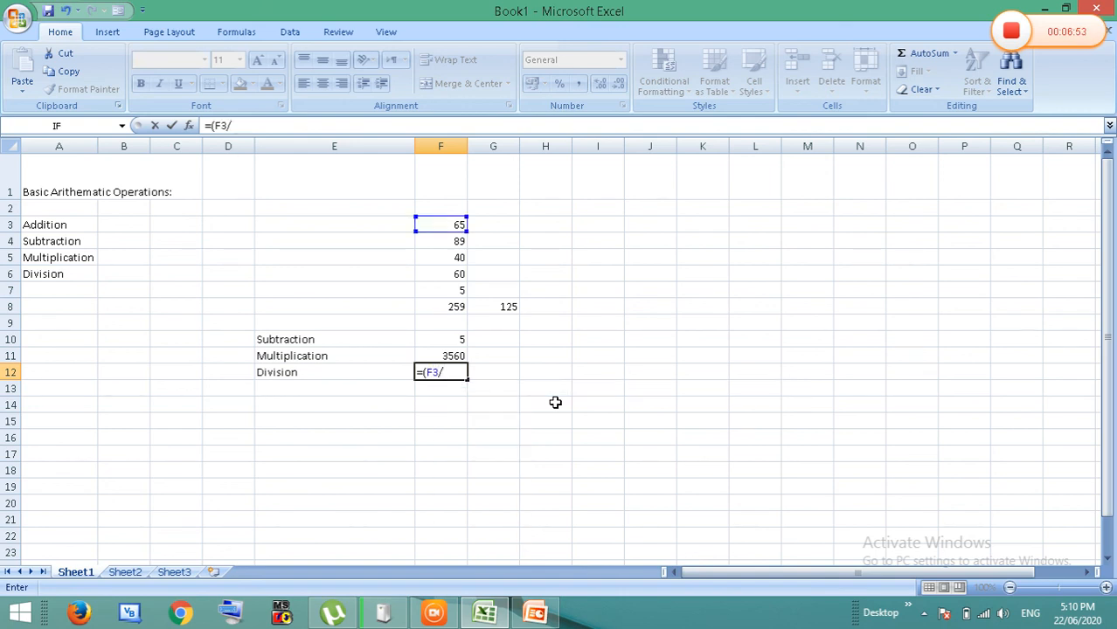
text(F7))
key(ctrl+Return)
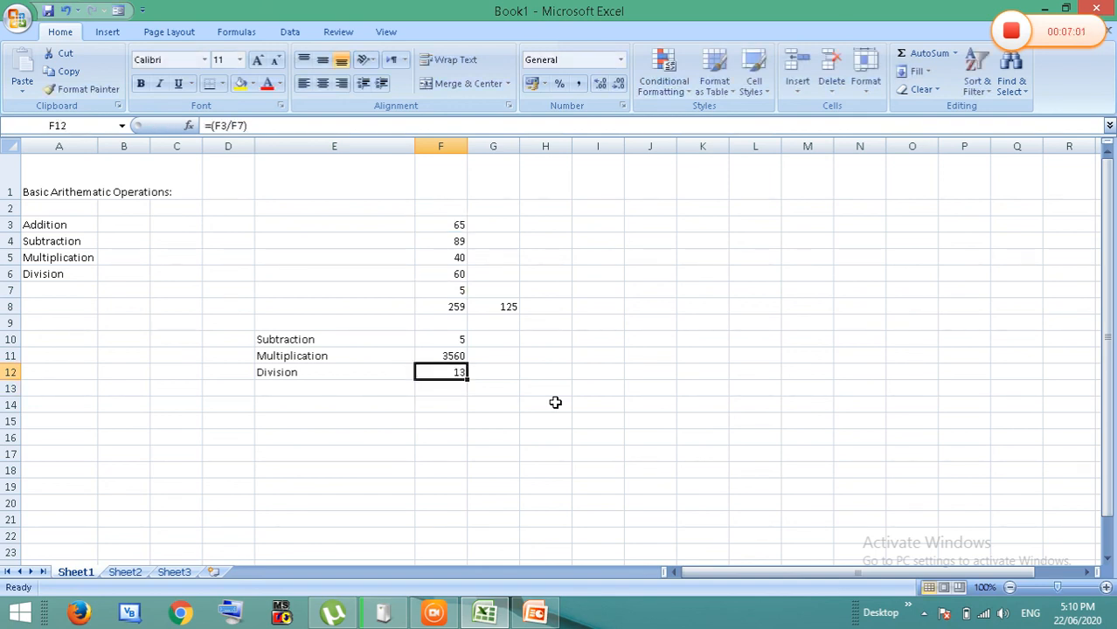
Examine the source values in column F, including the divisor in F7, and the division formula in F12
key(Up)
key(Up)
key(Up)
key(Up)
key(Up)
key(Up)
key(Up)
key(Up)
key(Up)
key(Up)
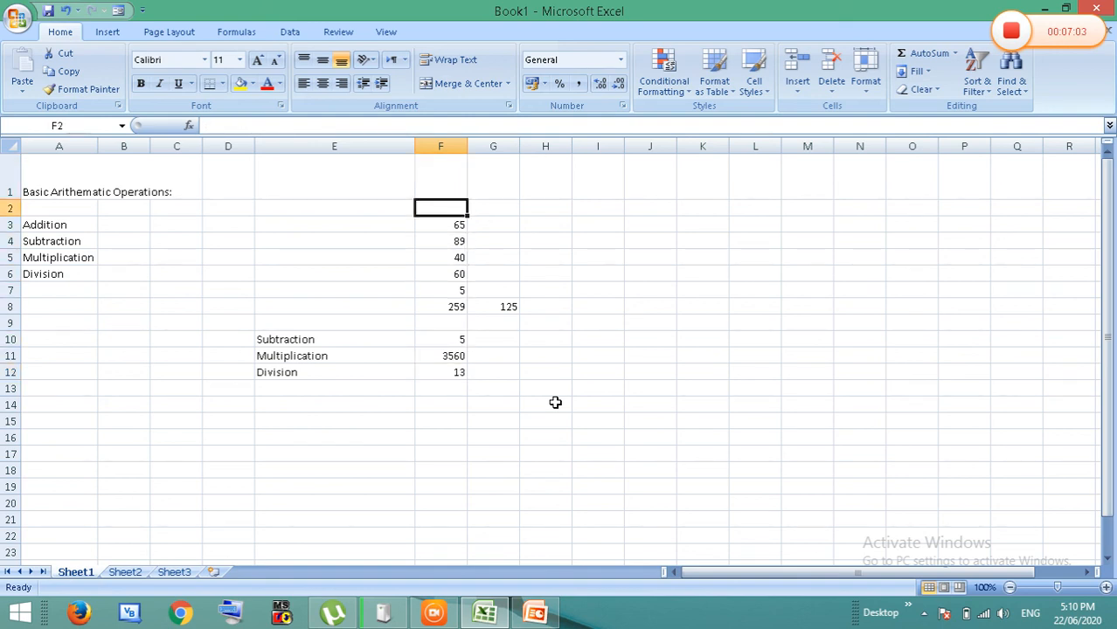
key(Down)
key(Down)
key(Down)
key(Down)
key(Down)
key(Down)
key(Down)
key(Up)
key(Up)
key(Up)
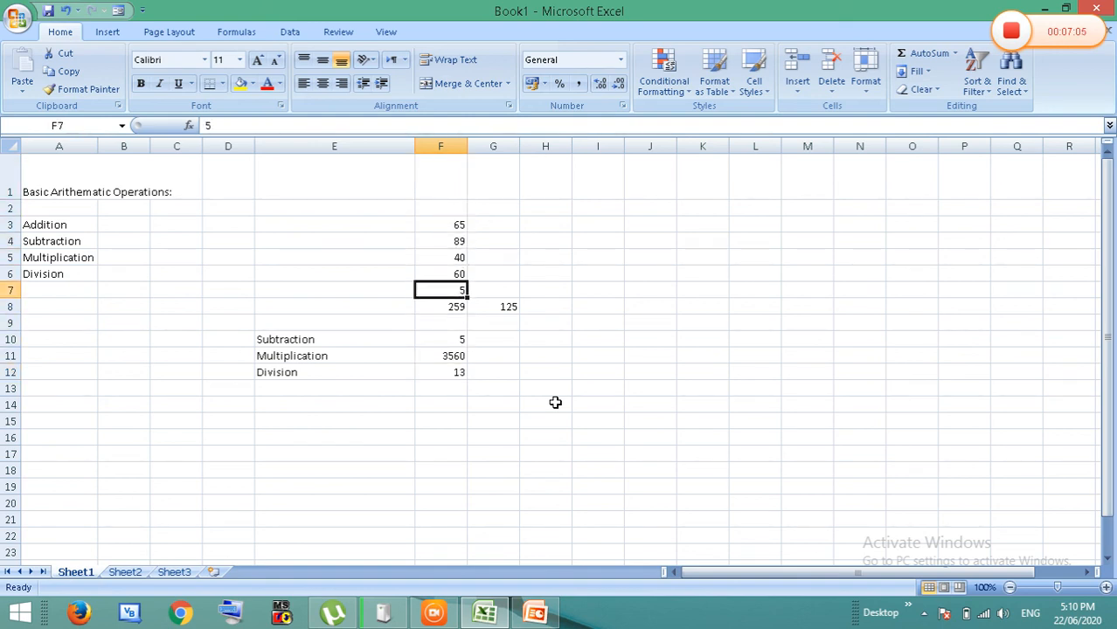
key(Down)
key(Down)
key(Down)
key(Down)
key(Down)
key(Down)
key(Down)
key(Up)
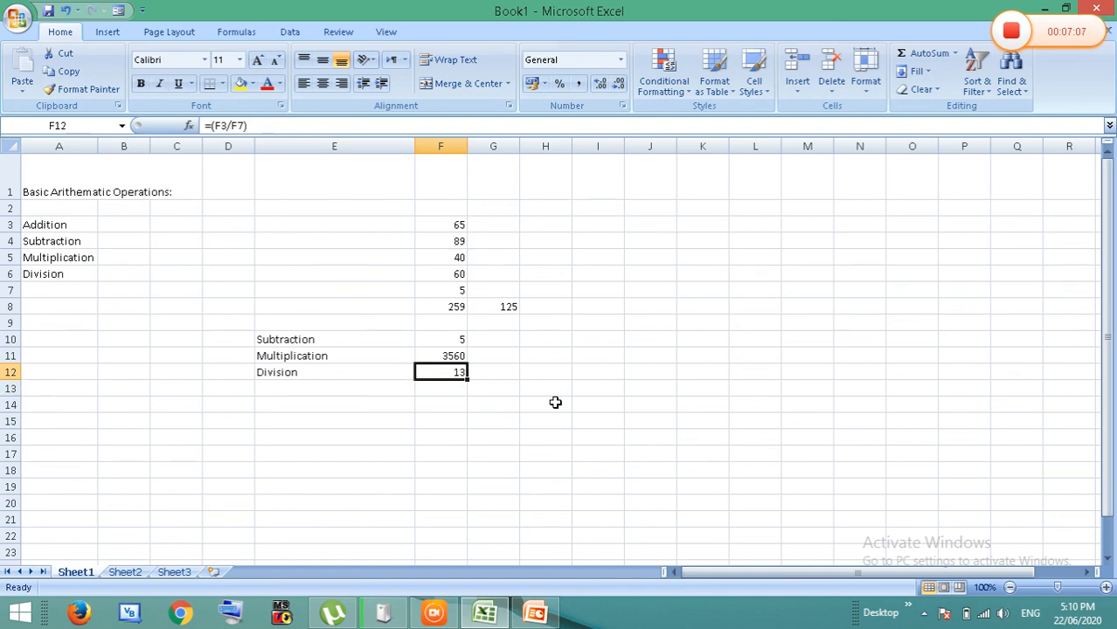
Make the operation labels and results in E10:F12 bold, enlarge their font to size 16, and deselect the range
drag(316, 339, 434, 370)
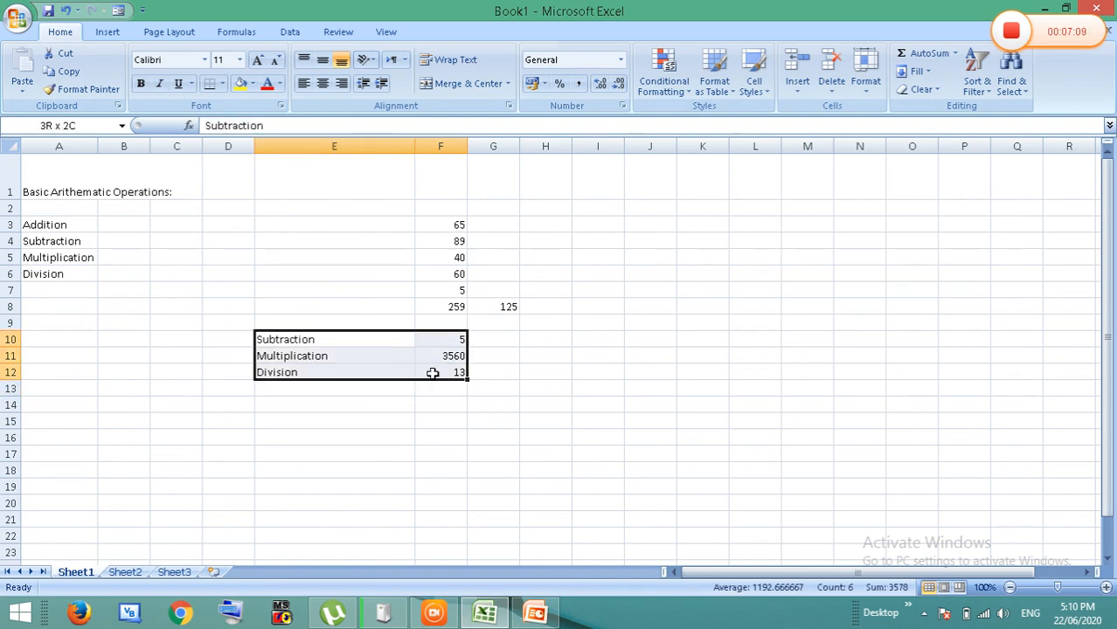
click(140, 84)
click(257, 59)
click(257, 59)
click(257, 60)
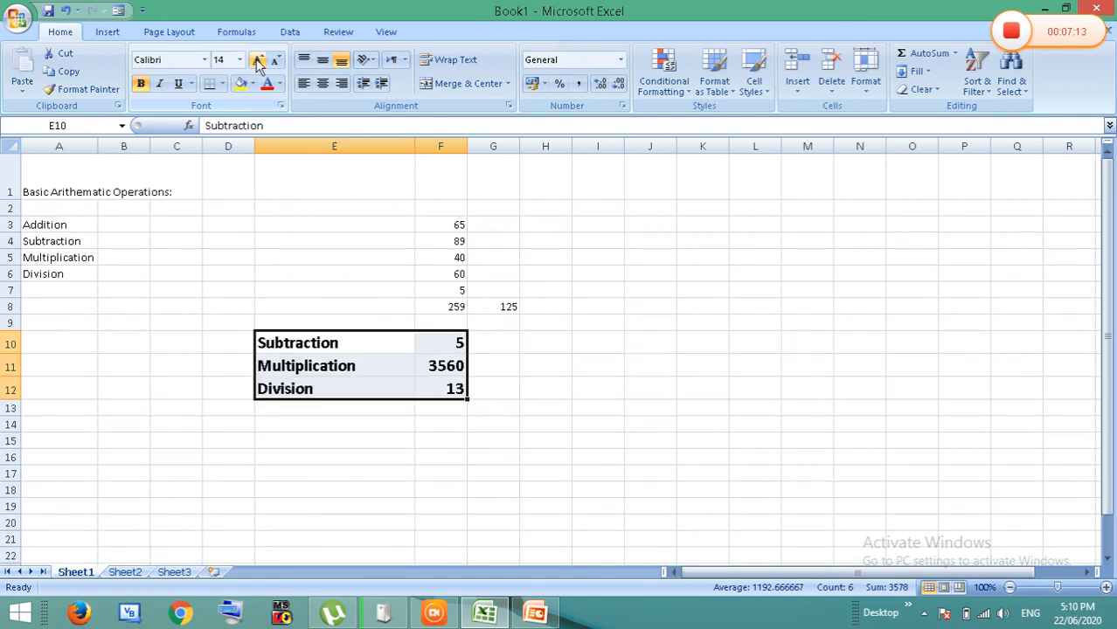
click(534, 404)
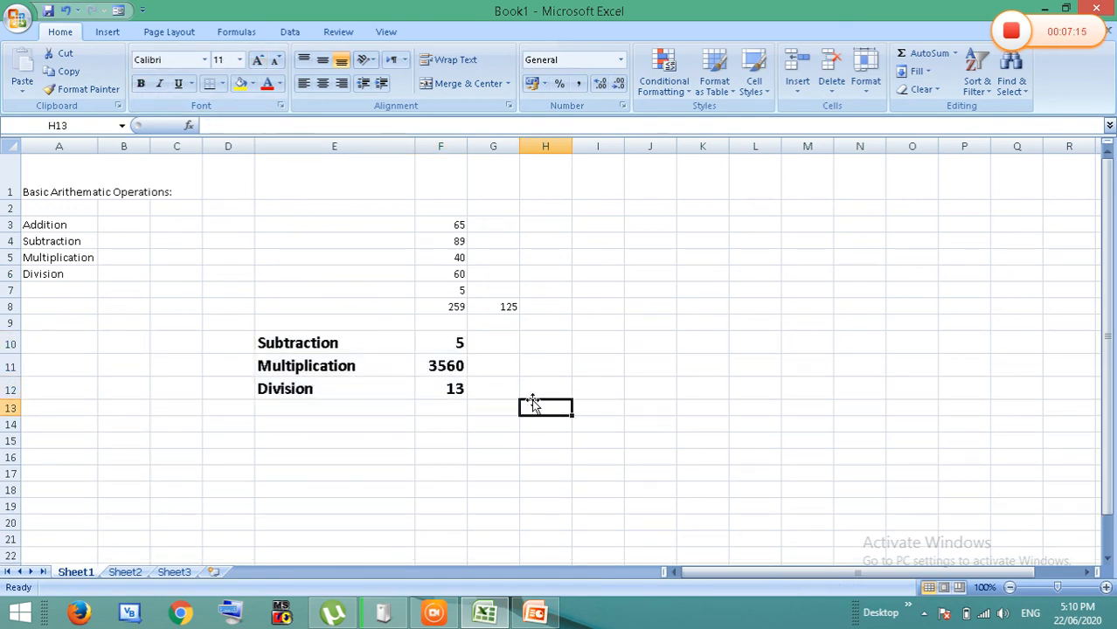
Review the formulas behind the subtraction result in F10, the sum in F8 and the division result in F12
click(435, 342)
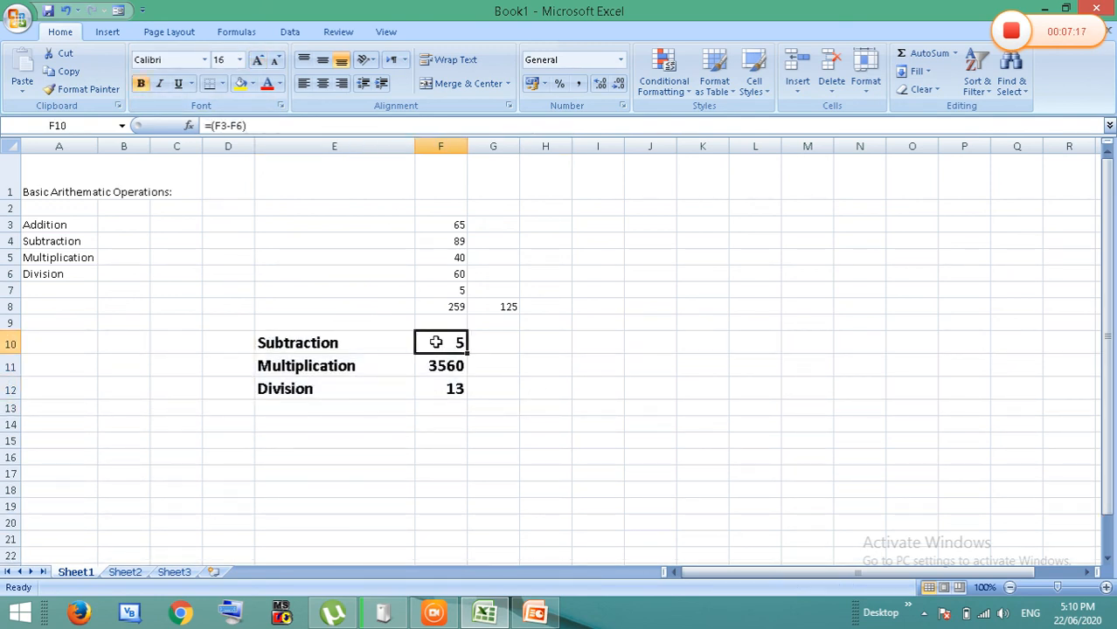
key(Up)
key(Up)
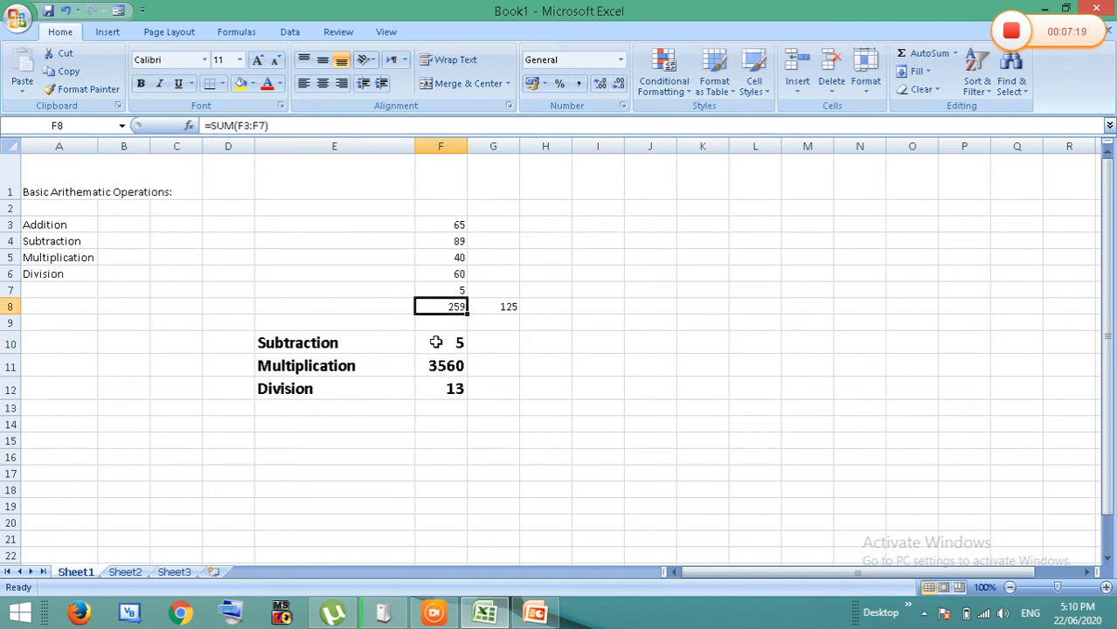
key(Down)
key(Down)
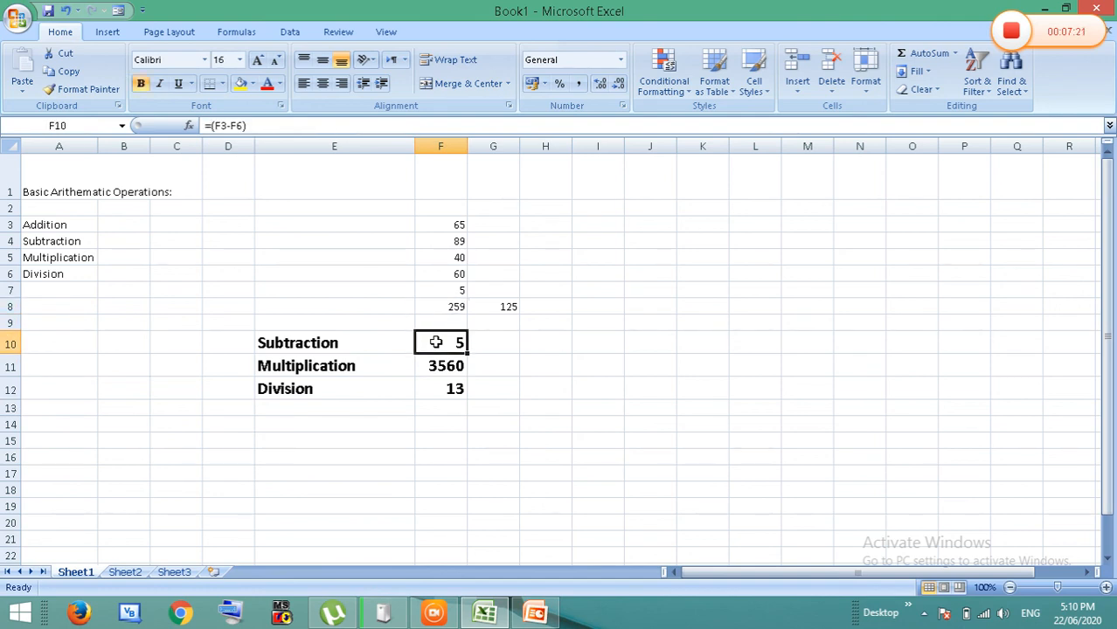
key(Down)
key(Down)
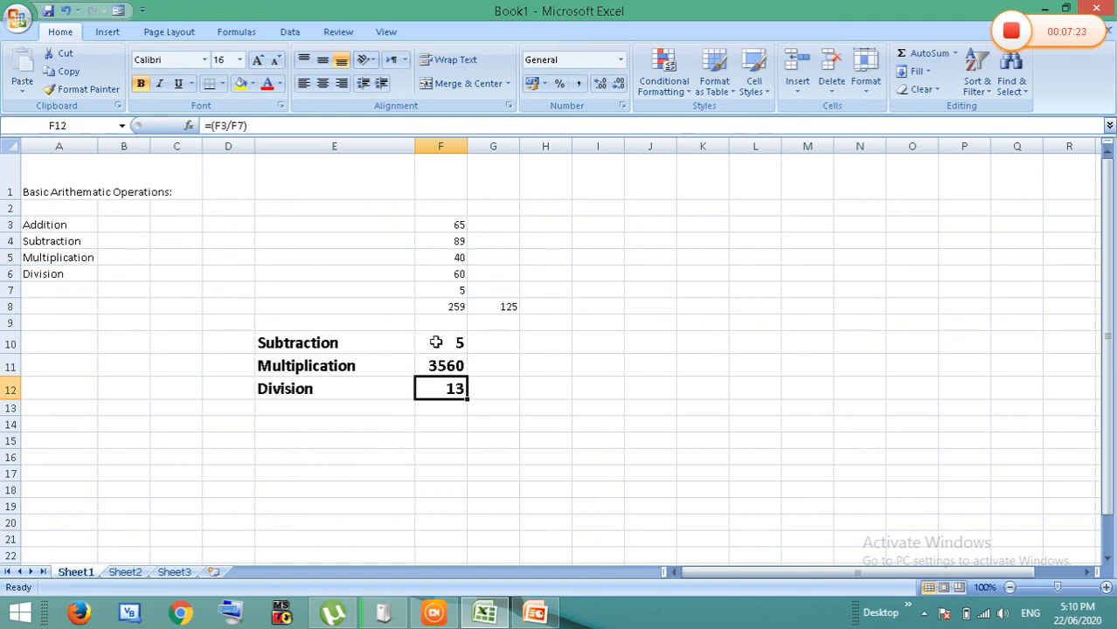